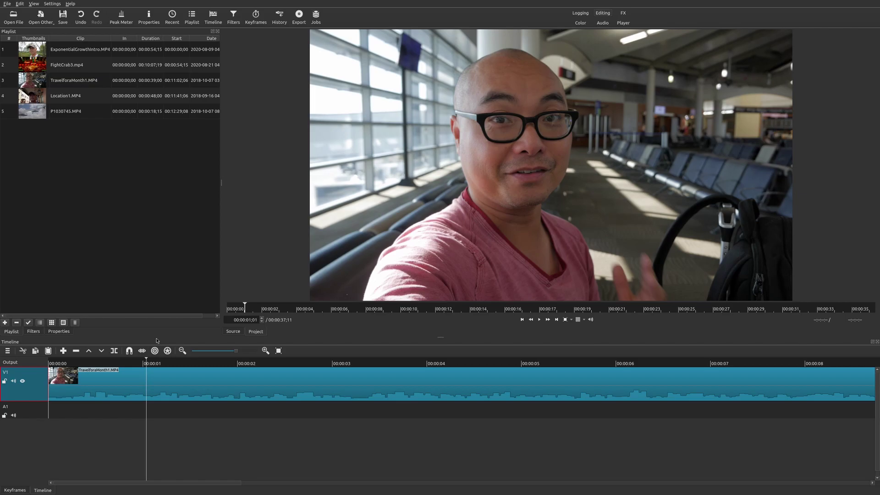
Move the playhead to 00:00:01;12 and switch the timeline's audio waveforms off and back on.
{"action": "left_click", "coordinate": [172, 378]}
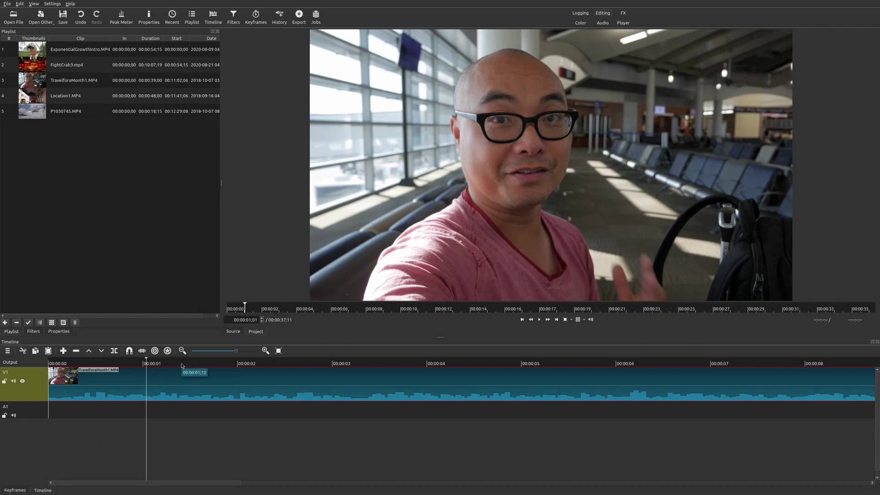
{"action": "left_click", "coordinate": [182, 365]}
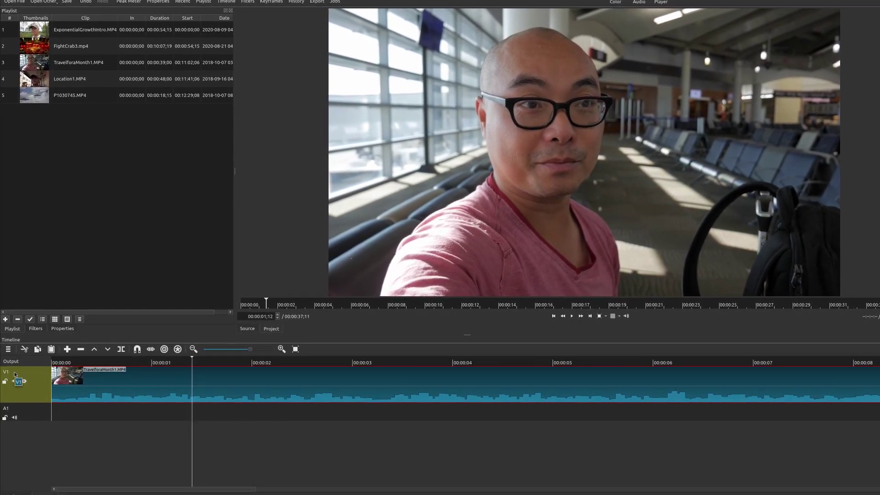
{"action": "right_click", "coordinate": [38, 373]}
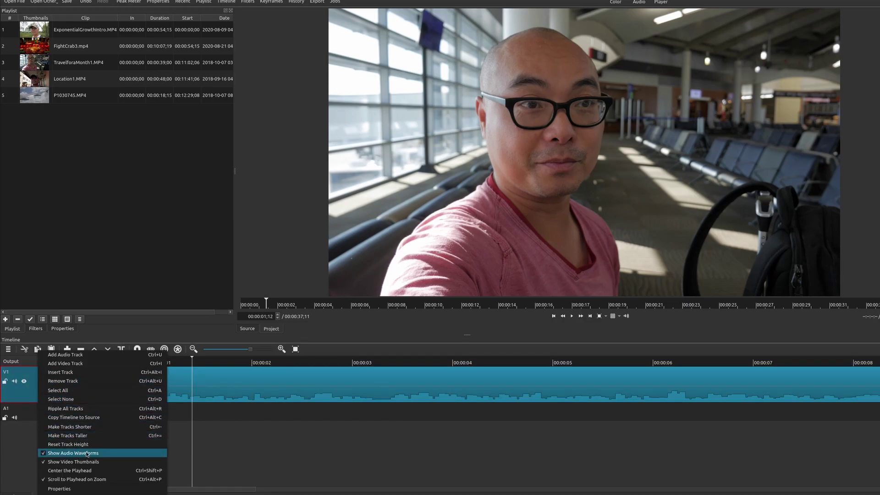
{"action": "left_click", "coordinate": [43, 453]}
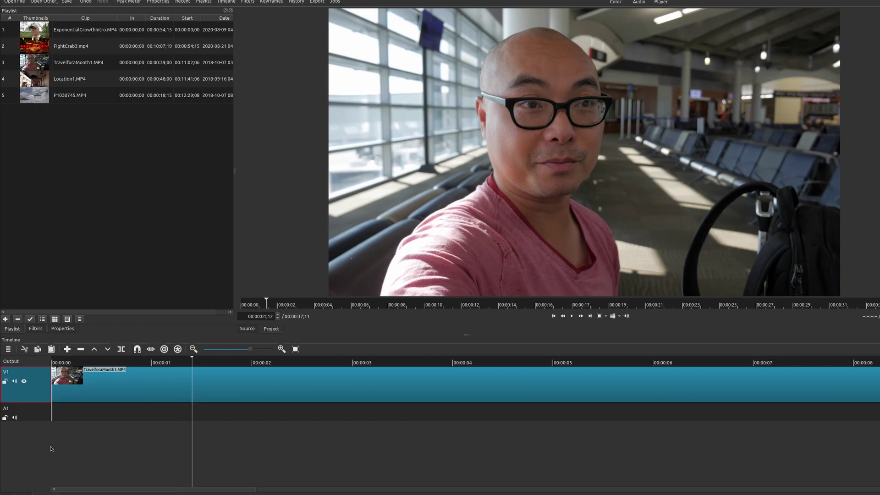
{"action": "right_click", "coordinate": [37, 376]}
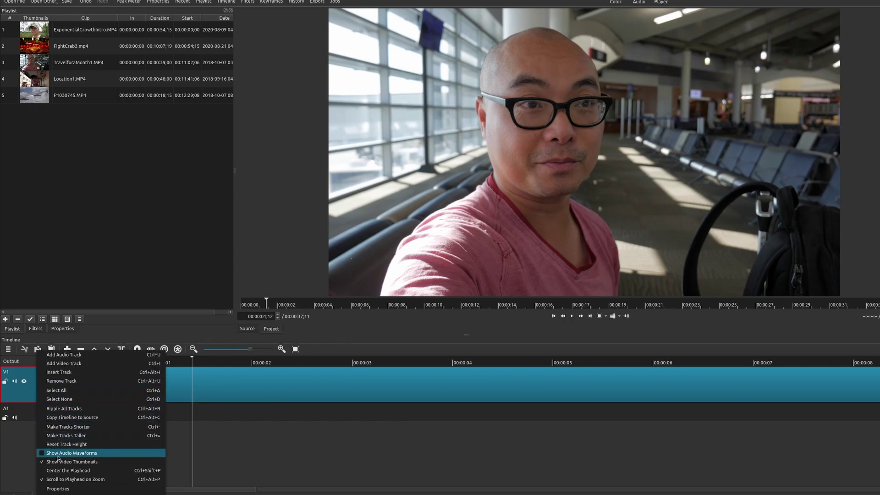
{"action": "left_click", "coordinate": [44, 453]}
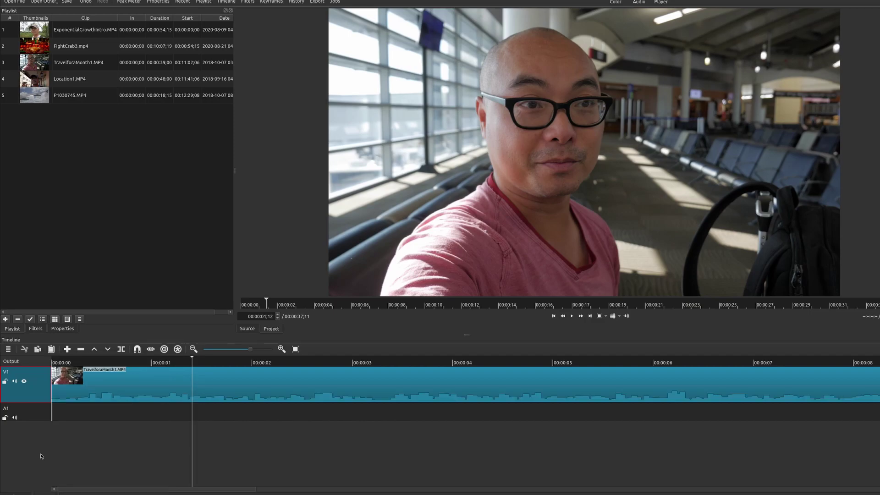
Split the TravelforaMonth1.MP4 clip on track V1 at 00:00:01;29.
{"action": "left_click", "coordinate": [199, 361]}
{"action": "left_click_drag", "start_coordinate": [201, 359], "coordinate": [249, 361]}
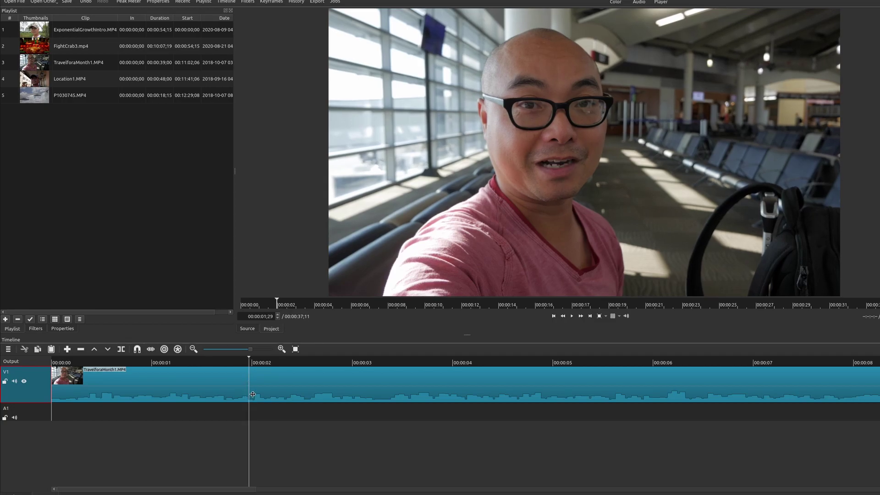
{"action": "left_click", "coordinate": [253, 383]}
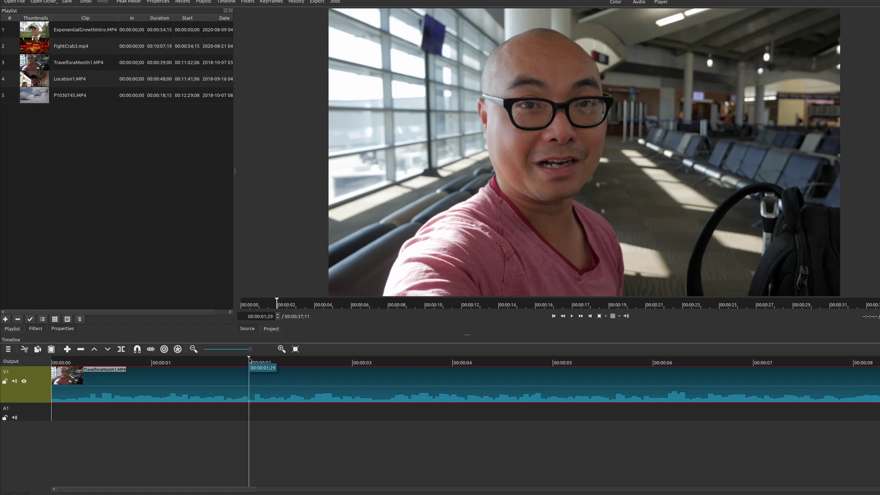
{"action": "left_click", "coordinate": [125, 353]}
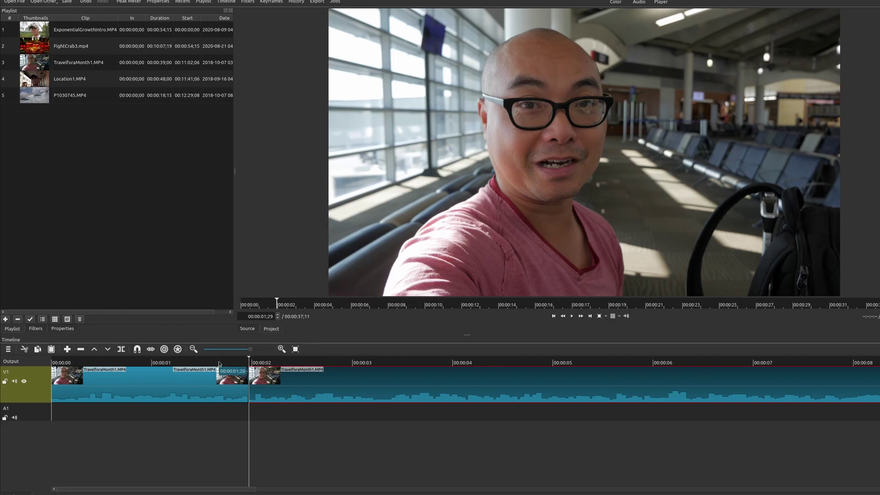
Play the timeline across the new cut twice, starting each time shortly before it, to check the transition.
{"action": "left_click", "coordinate": [219, 362]}
{"action": "left_click", "coordinate": [226, 387]}
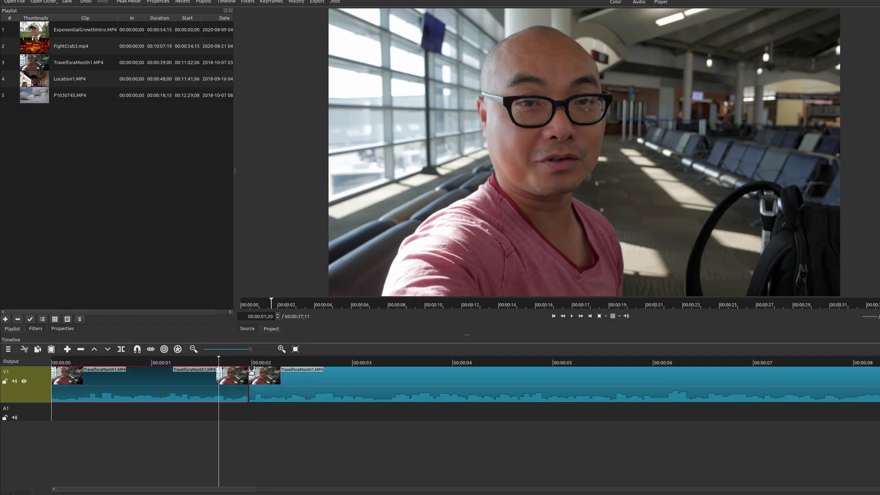
{"action": "key", "text": "space"}
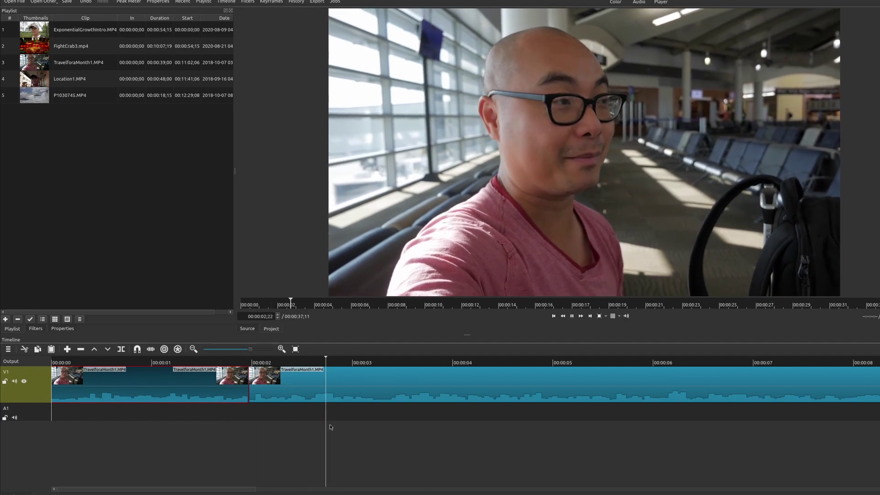
{"action": "key", "text": "space"}
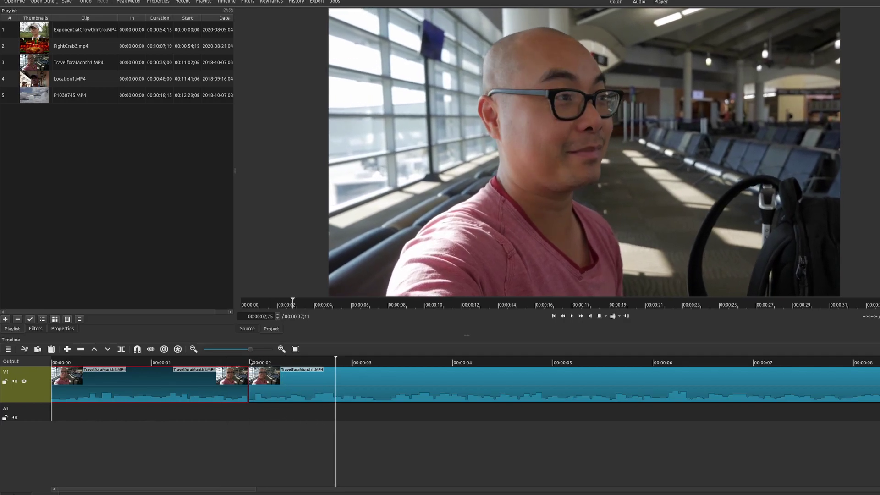
{"action": "key", "text": "Page_Up"}
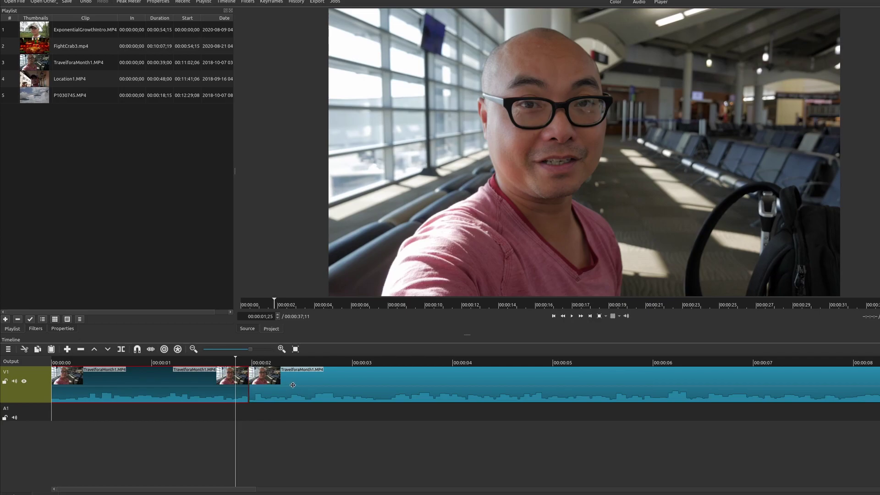
{"action": "key", "text": "space"}
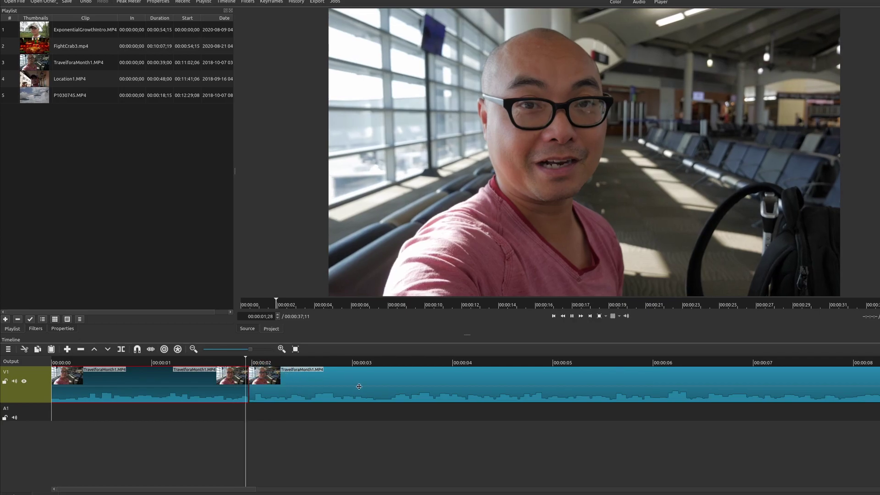
{"action": "key", "text": "space"}
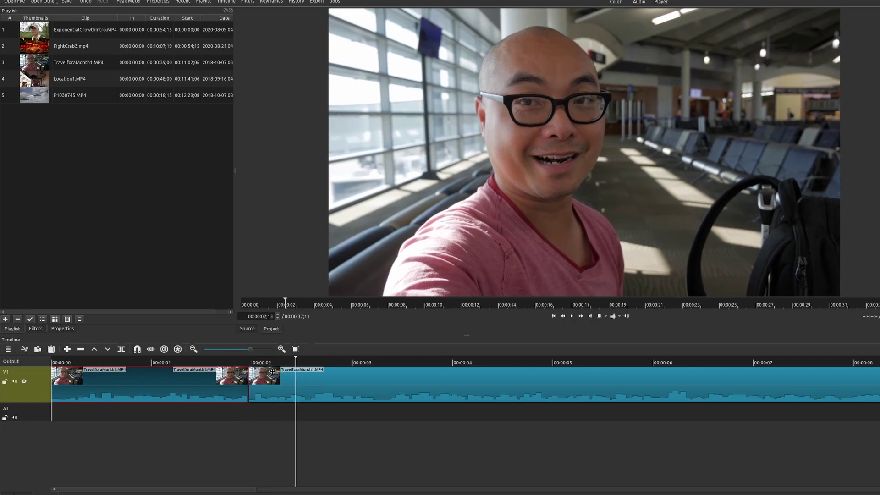
Split the second clip segment on V1 at 00:00:02;04.
{"action": "left_click", "coordinate": [266, 361]}
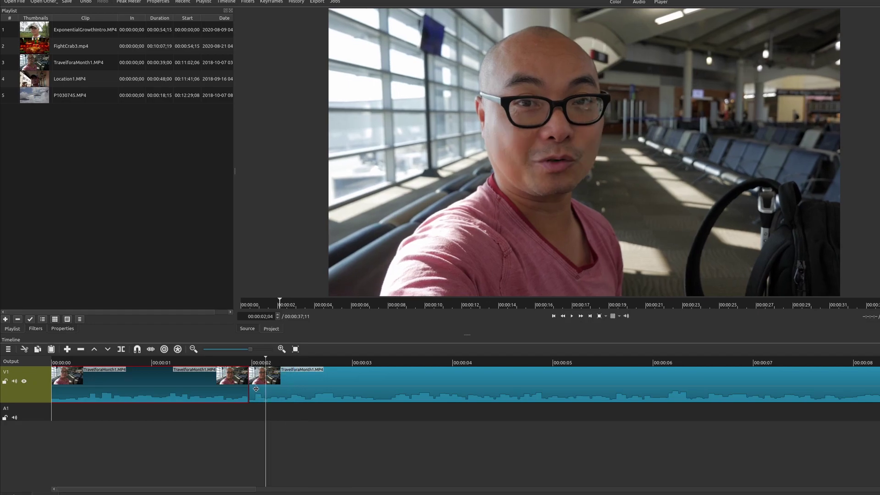
{"action": "left_click", "coordinate": [276, 386]}
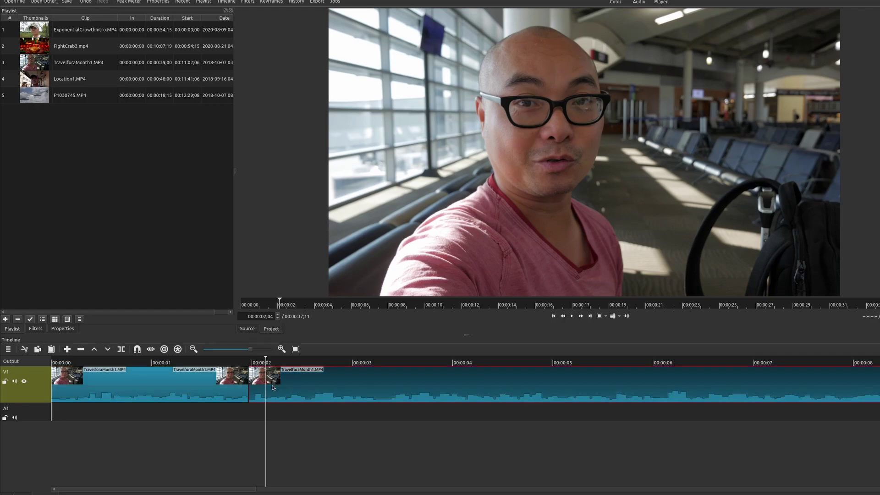
{"action": "key", "text": "s"}
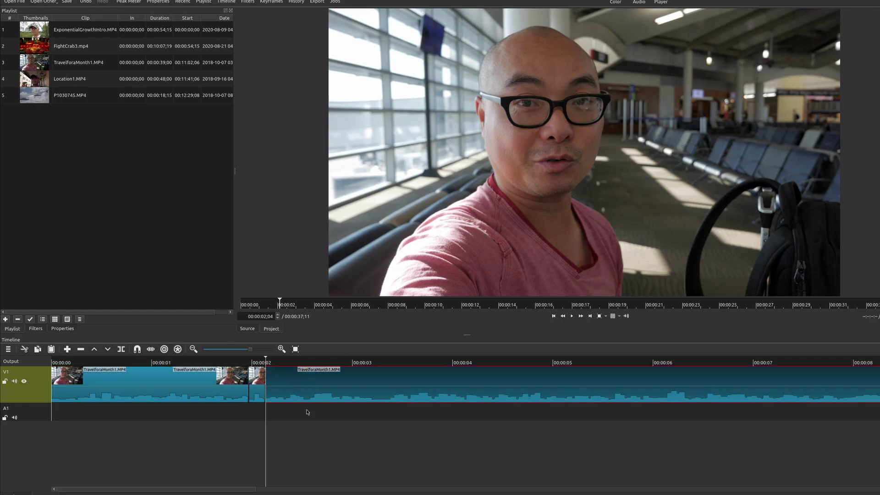
Lift the short segment between the two cuts and slide the following clip earlier to close the gap.
{"action": "left_click", "coordinate": [255, 394]}
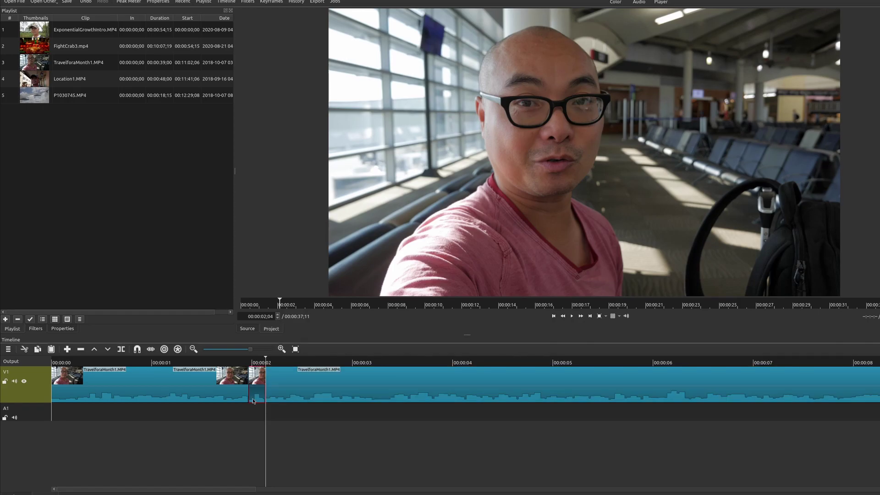
{"action": "key", "text": "z"}
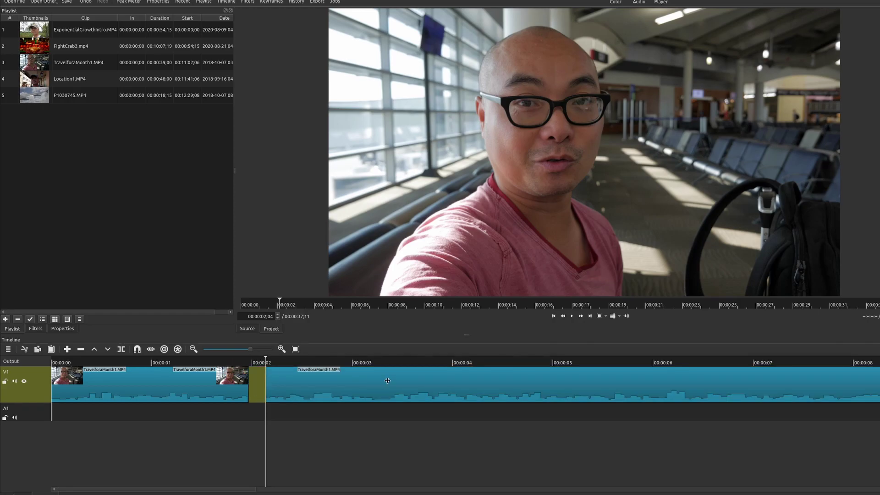
{"action": "left_click_drag", "start_coordinate": [384, 381], "coordinate": [368, 383]}
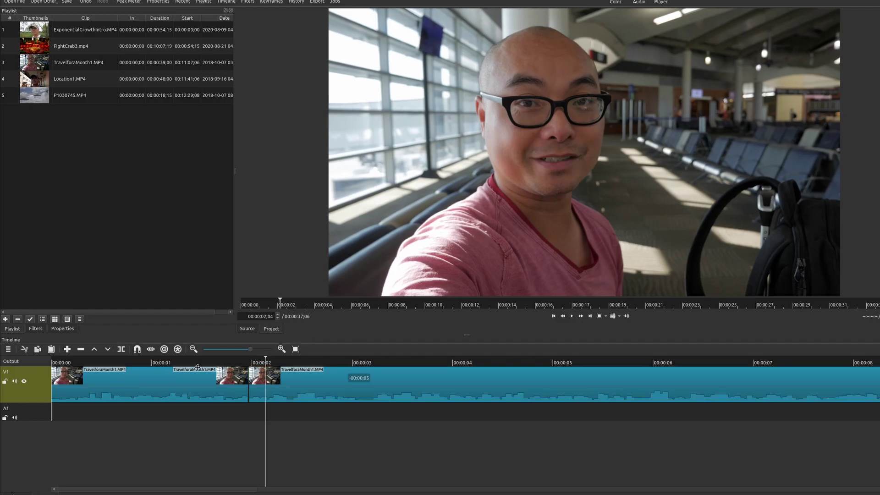
Enable timeline snapping and position the second clip against the end of the first one.
{"action": "left_click", "coordinate": [137, 350]}
{"action": "mouse_move", "coordinate": [372, 388]}
{"action": "left_mouse_down"}
{"action": "mouse_move", "coordinate": [435, 385]}
{"action": "mouse_move", "coordinate": [389, 388]}
{"action": "left_mouse_up"}
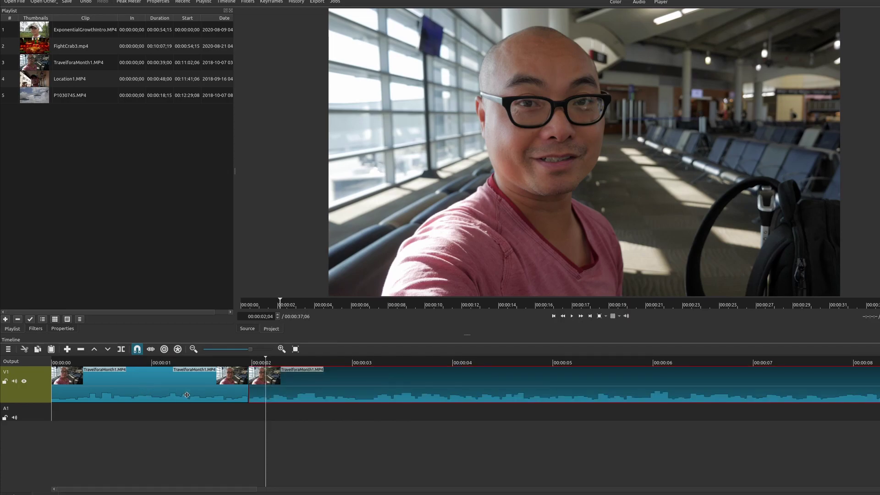
Play the edited timeline from shortly before the join, twice, to check how the two clips connect.
{"action": "left_click", "coordinate": [239, 362]}
{"action": "left_click", "coordinate": [237, 379]}
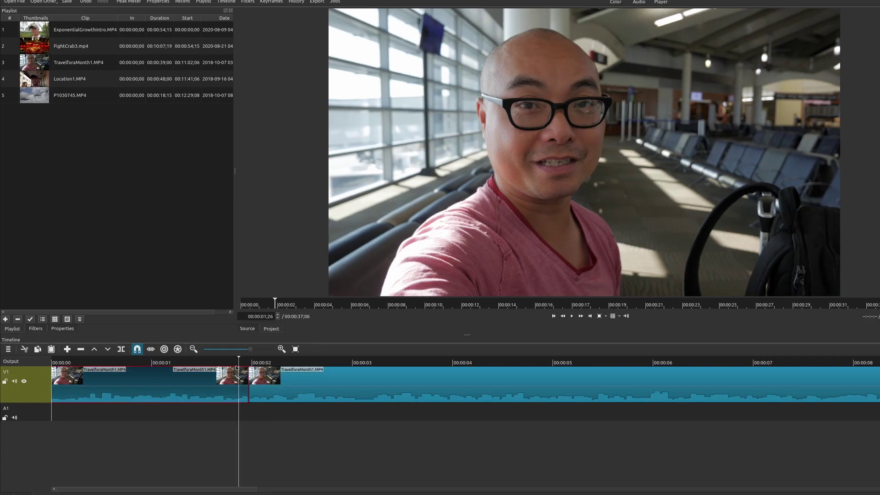
{"action": "left_click", "coordinate": [223, 362]}
{"action": "key", "text": "space"}
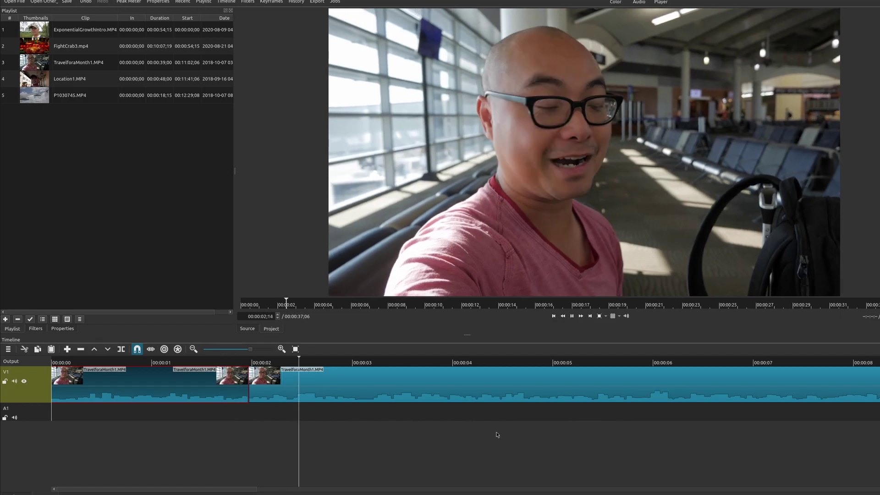
{"action": "key", "text": "space"}
{"action": "left_click", "coordinate": [232, 365]}
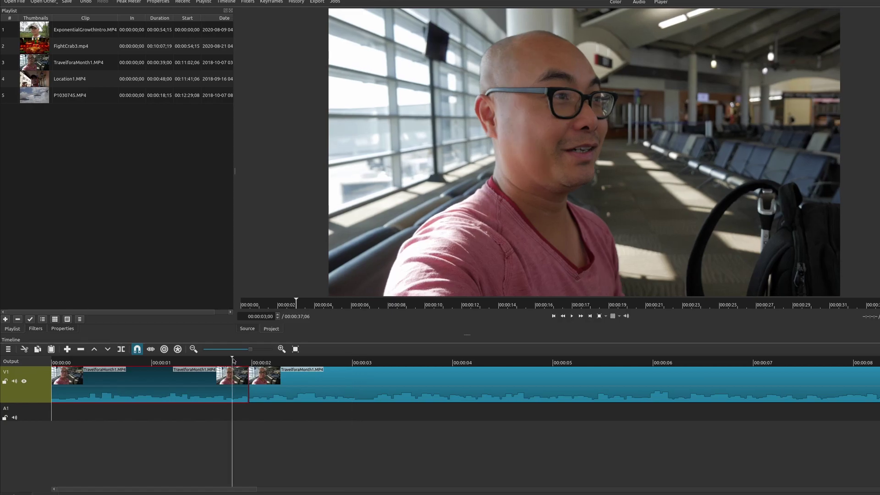
{"action": "key", "text": "space"}
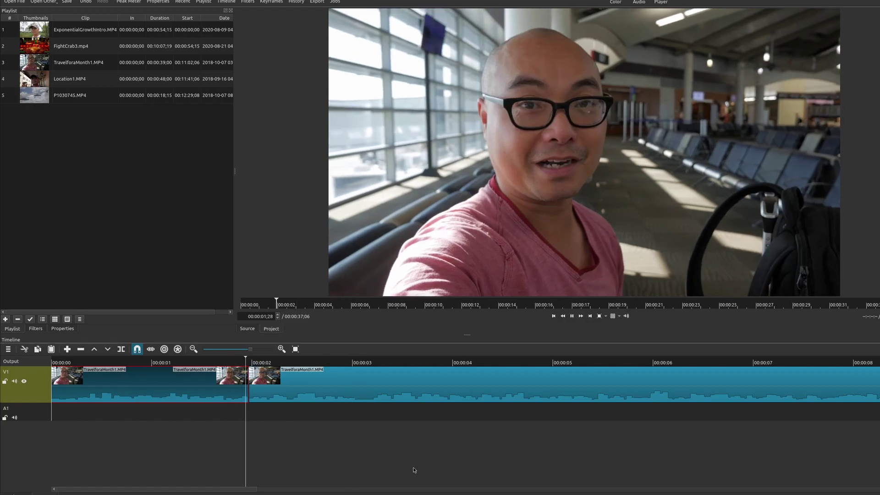
{"action": "key", "text": "space"}
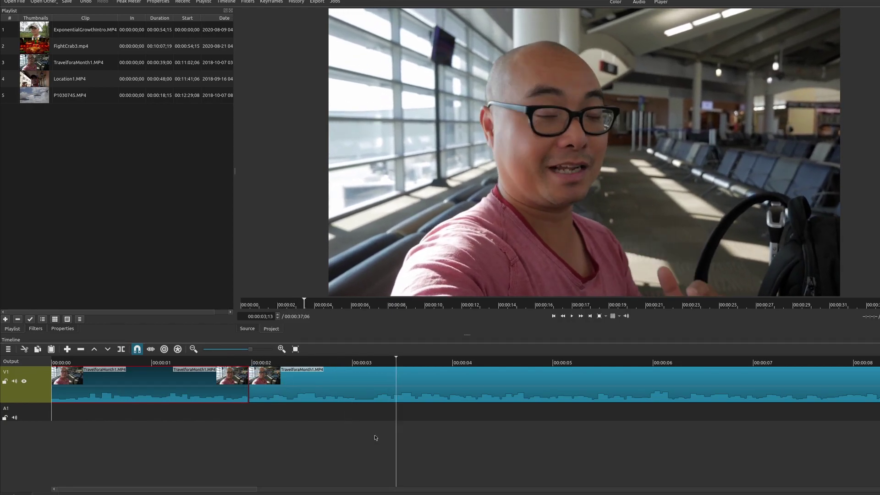
Select the second clip on V1 and split it at 00:00:06;17.
{"action": "key", "text": "Left"}
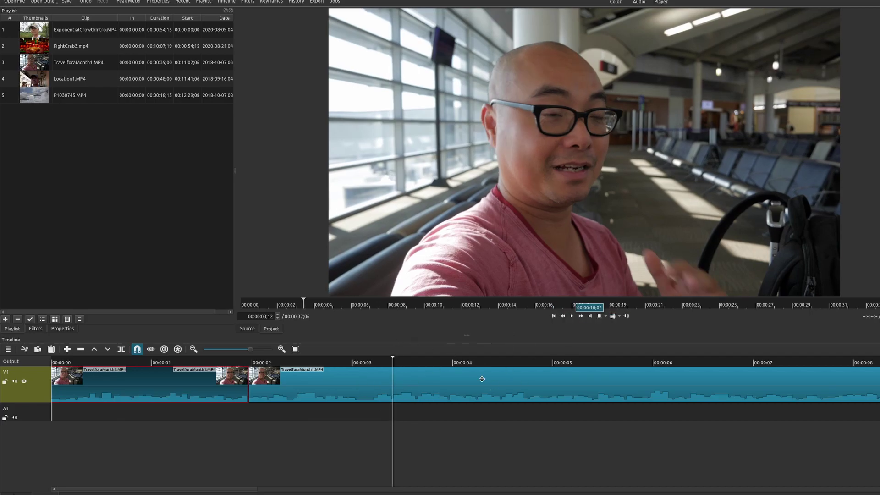
{"action": "mouse_move", "coordinate": [486, 383]}
{"action": "left_mouse_down"}
{"action": "mouse_move", "coordinate": [623, 381]}
{"action": "mouse_move", "coordinate": [486, 383]}
{"action": "left_mouse_up"}
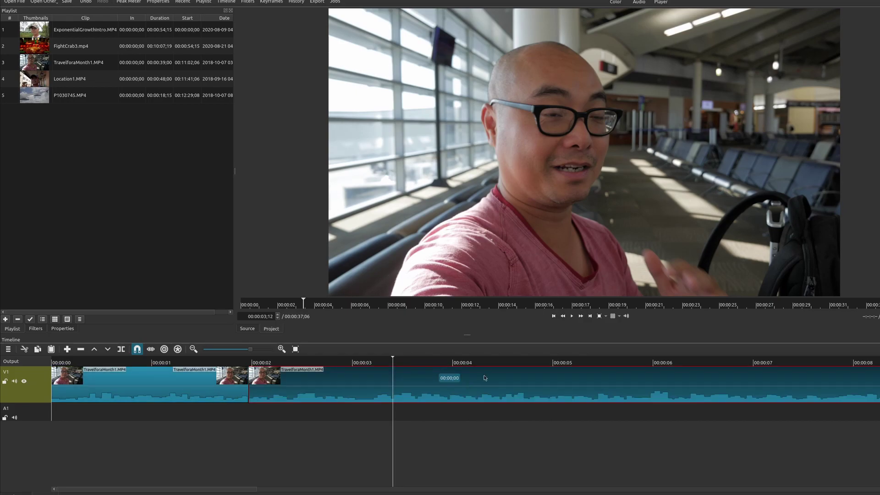
{"action": "left_click", "coordinate": [528, 364]}
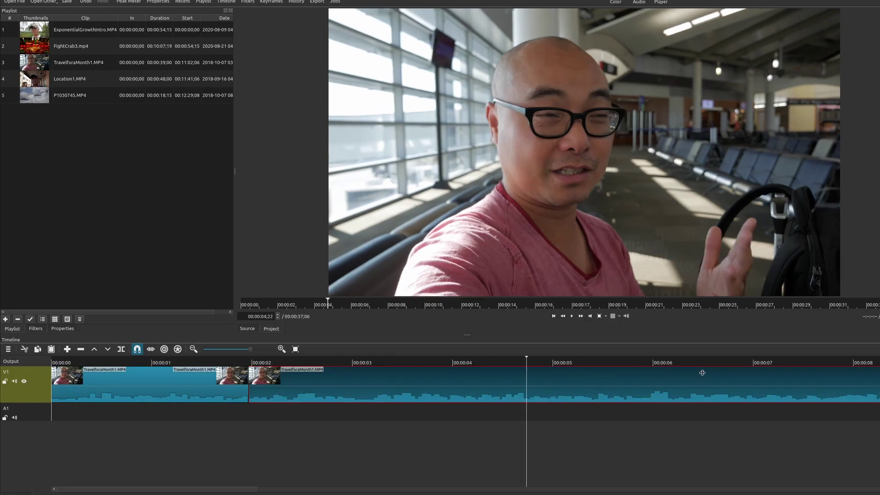
{"action": "left_click", "coordinate": [711, 364]}
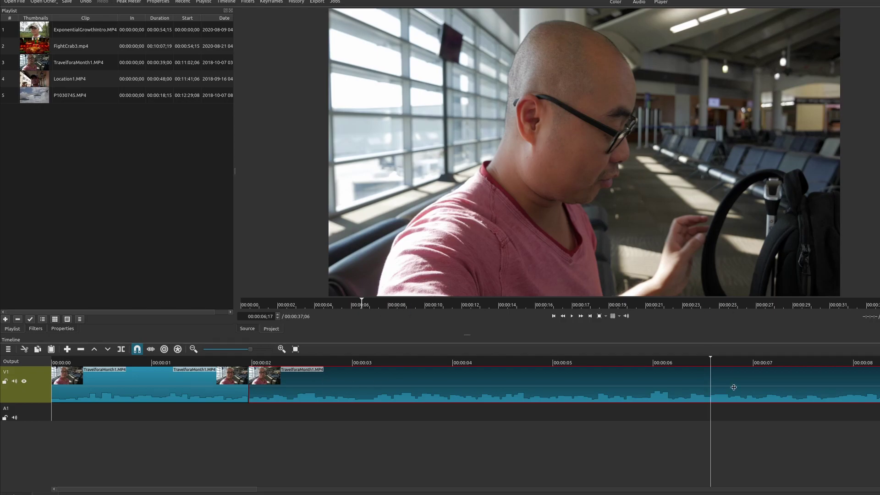
{"action": "left_click", "coordinate": [126, 352]}
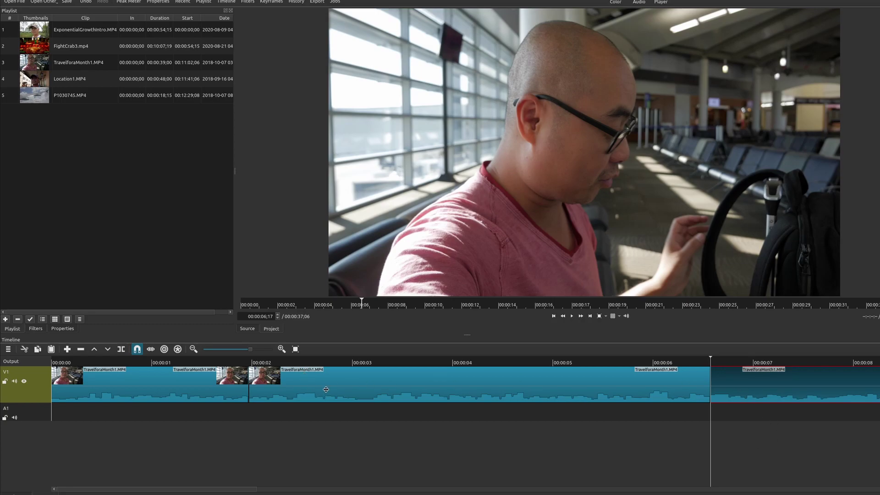
Lift the middle segment ending at 00:00:06;17 and snap the remaining clip against the end of the first clip.
{"action": "left_click", "coordinate": [372, 383]}
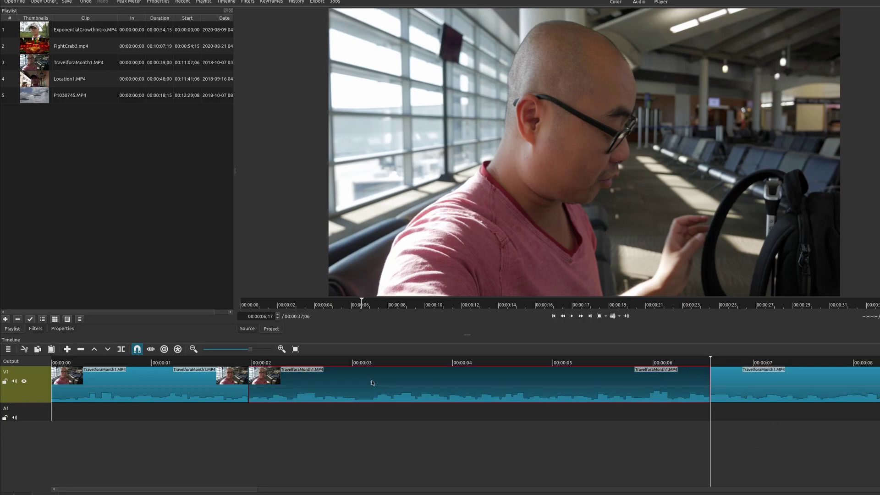
{"action": "key", "text": "z"}
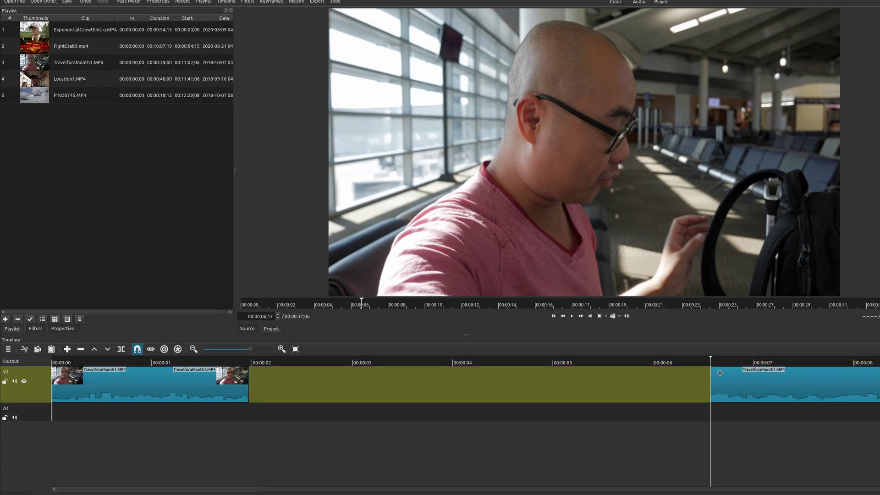
{"action": "left_click_drag", "start_coordinate": [719, 373], "coordinate": [229, 367]}
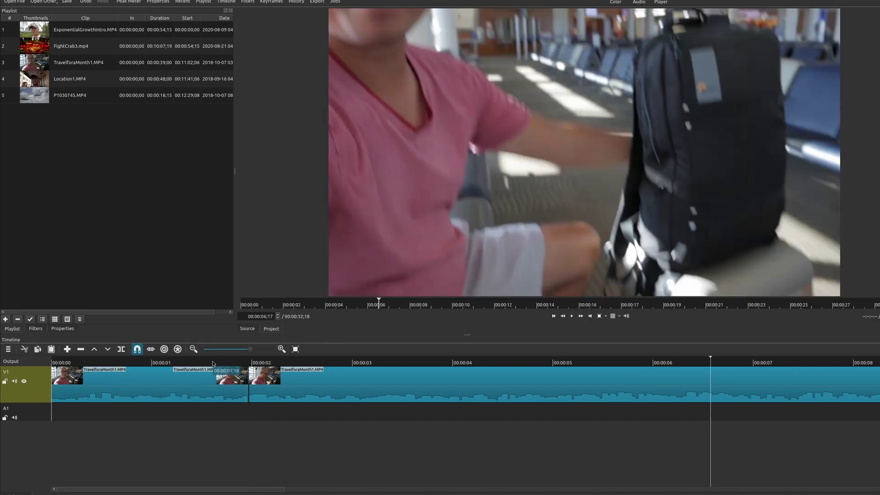
Play the timeline from 00:00:01;18 across the second join, and scrub through the footage after it to compare the framing.
{"action": "left_click", "coordinate": [212, 363]}
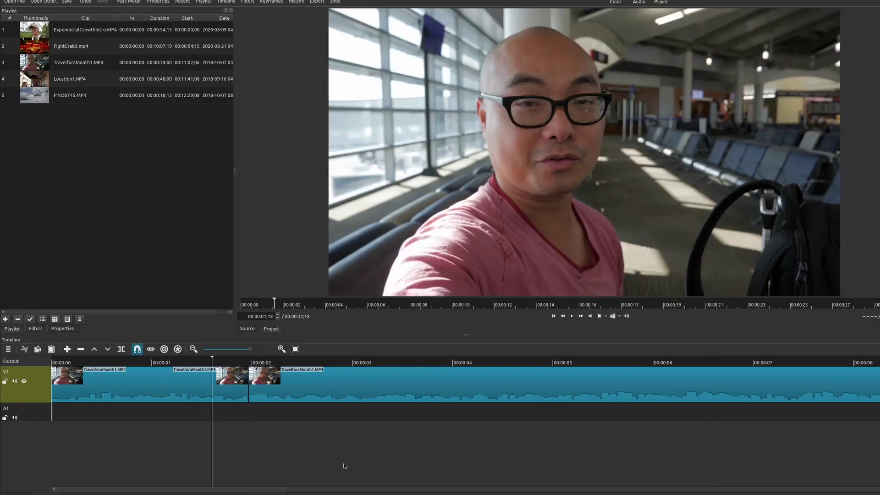
{"action": "key", "text": "space"}
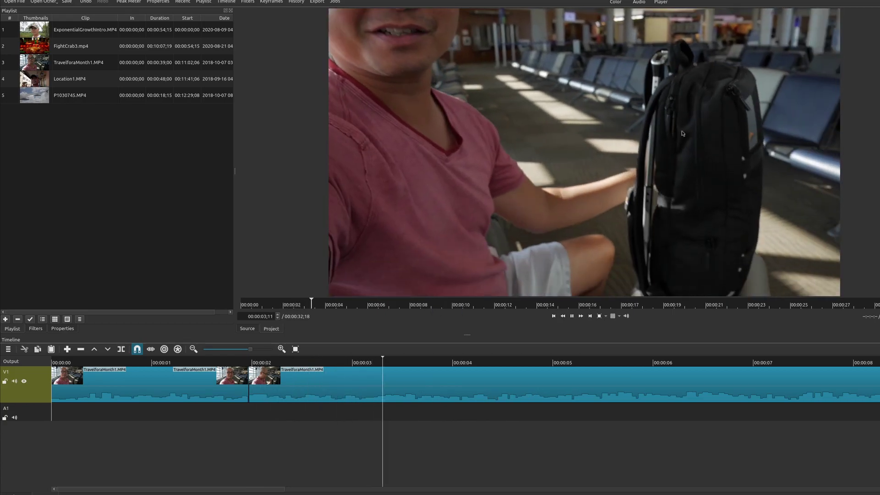
{"action": "key", "text": "space"}
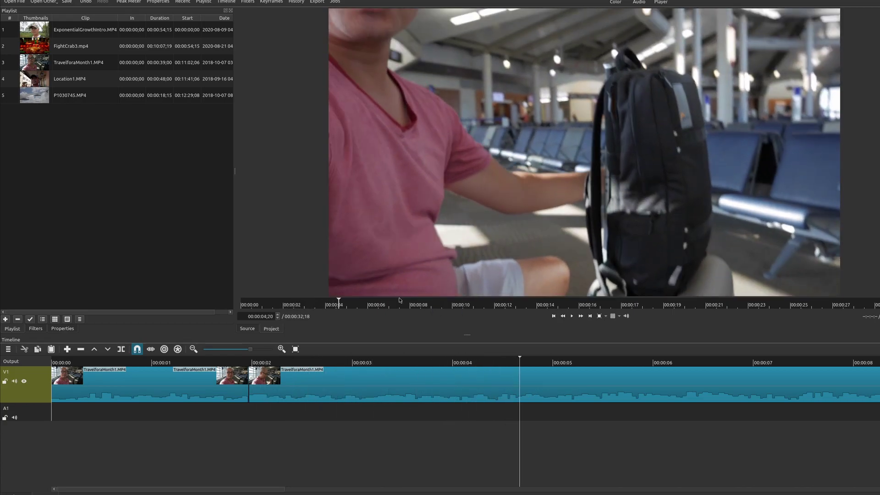
{"action": "left_click", "coordinate": [390, 362]}
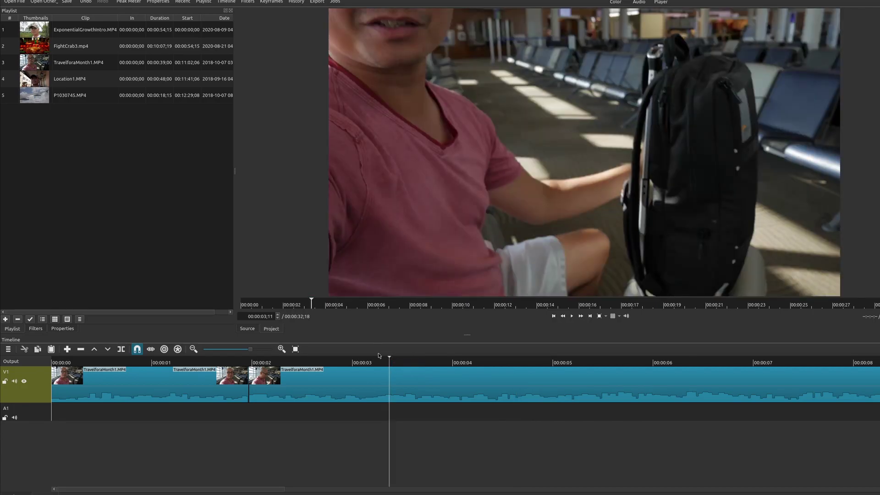
{"action": "left_click", "coordinate": [373, 361]}
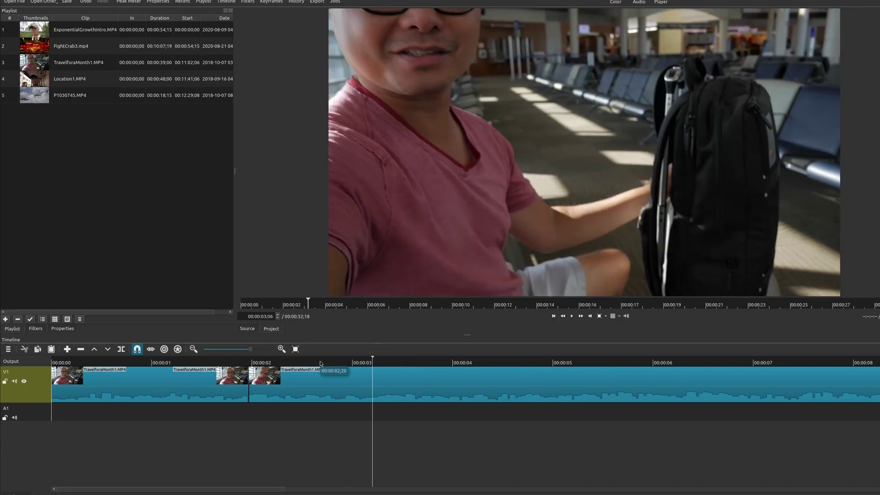
{"action": "left_click", "coordinate": [319, 362]}
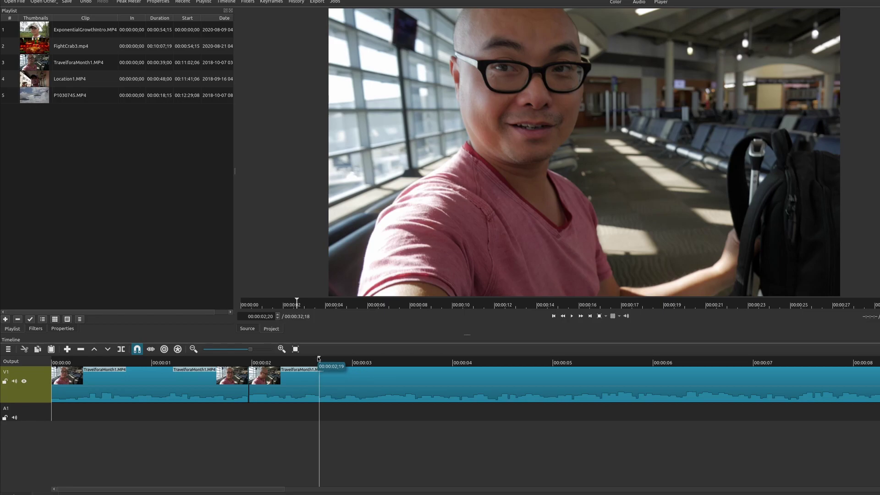
{"action": "left_click_drag", "start_coordinate": [327, 362], "coordinate": [360, 360]}
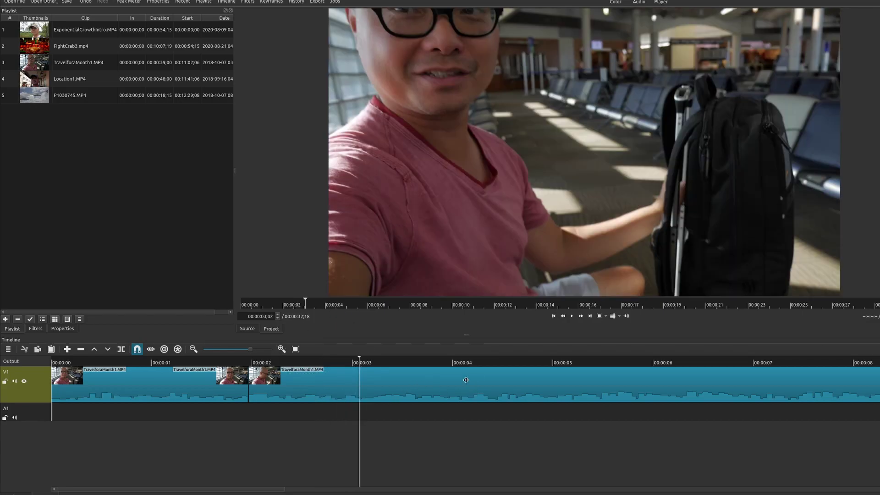
{"action": "left_click", "coordinate": [417, 361]}
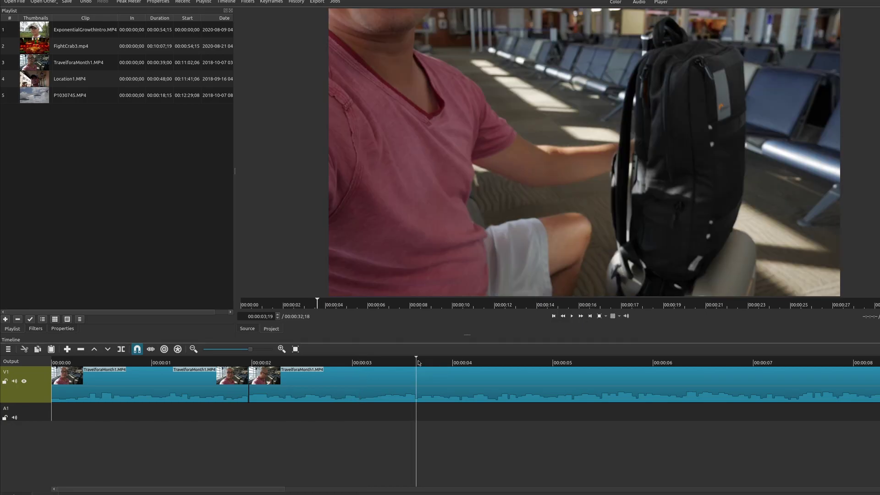
Split the first clip on V1 at 00:00:00;24.
{"action": "left_click", "coordinate": [134, 363]}
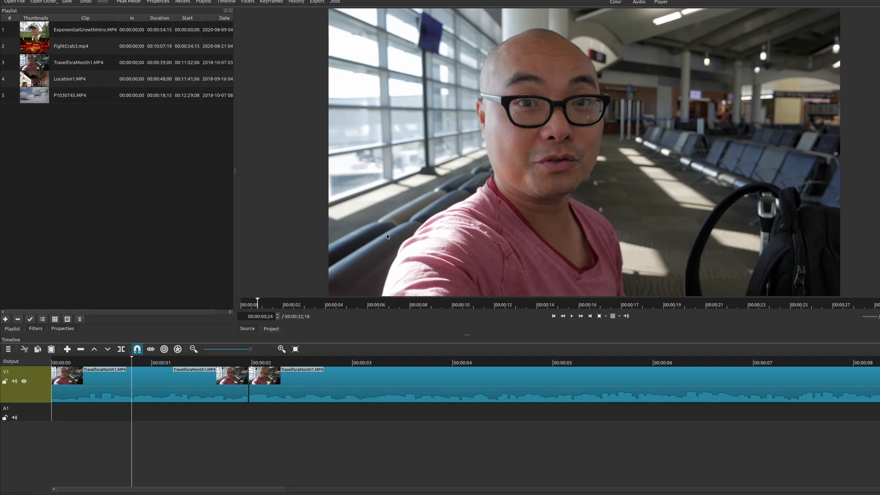
{"action": "left_click", "coordinate": [138, 380]}
{"action": "left_click", "coordinate": [124, 350]}
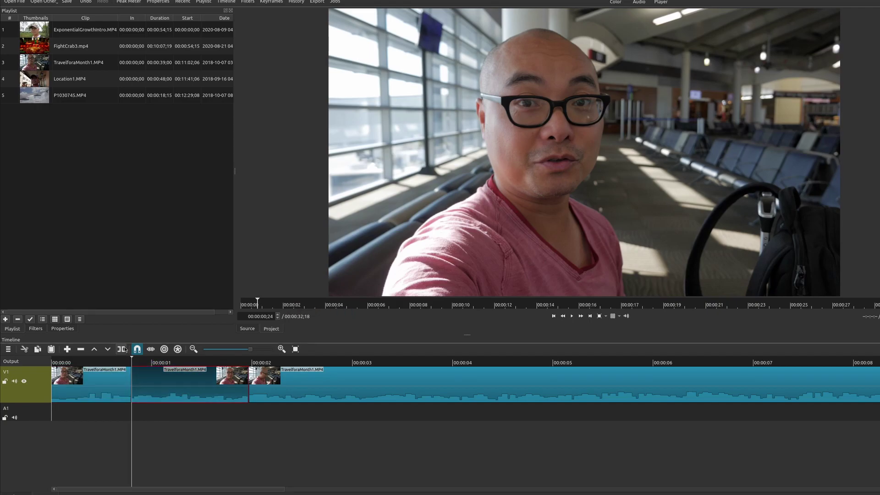
{"action": "left_click", "coordinate": [155, 362]}
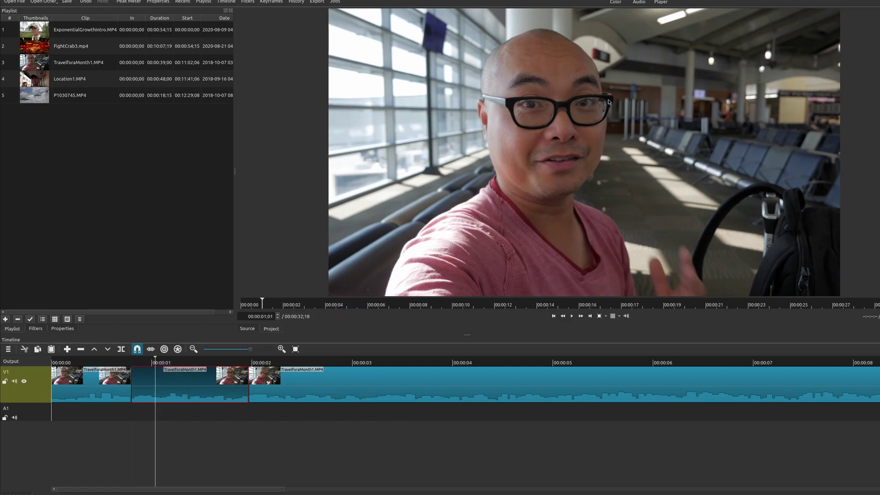
{"action": "key", "text": "ctrl+z"}
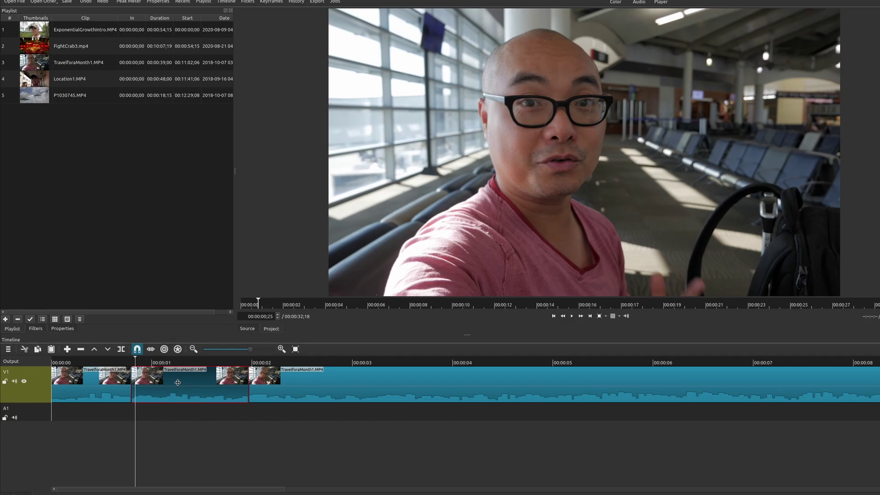
Add the Size, Position & Rotate filter to the second segment of the split clip.
{"action": "left_click", "coordinate": [36, 329]}
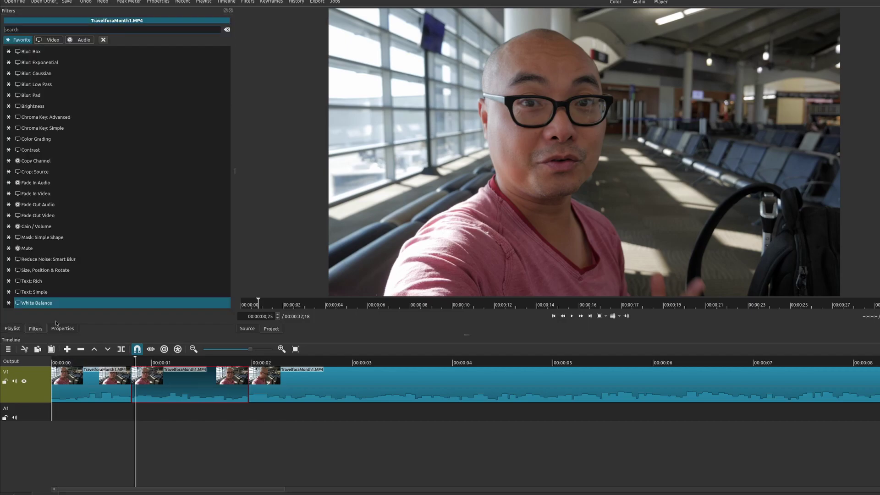
{"action": "left_click", "coordinate": [42, 31]}
{"action": "type", "text": "size"}
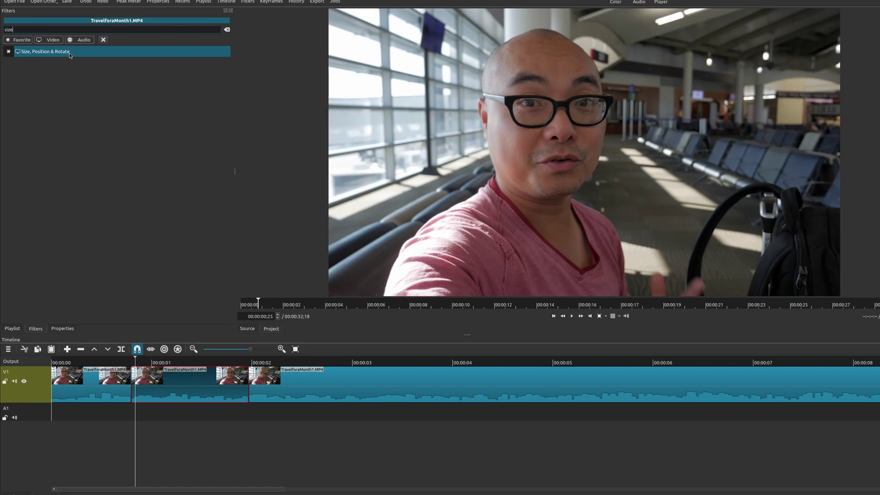
{"action": "left_click", "coordinate": [56, 51]}
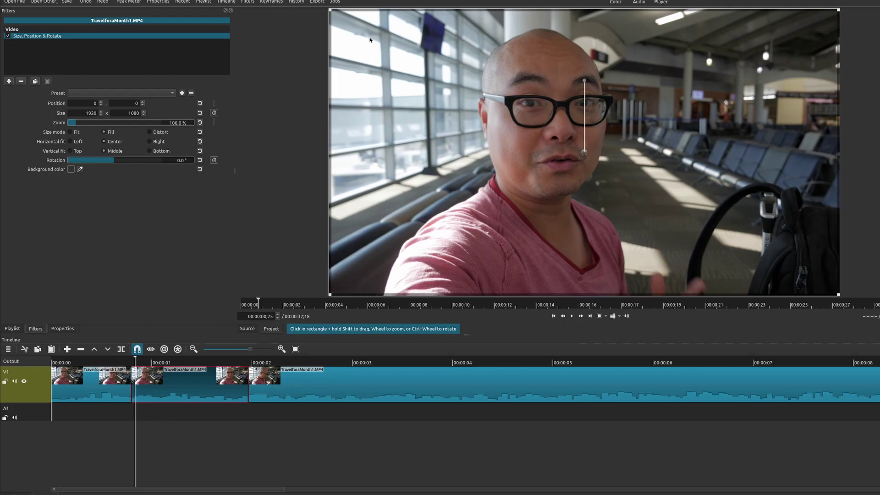
Enlarge the second segment's picture to about 129.9 % zoom and reposition it to about -120, -76 to frame the face.
{"action": "left_click_drag", "start_coordinate": [349, 260], "coordinate": [336, 291]}
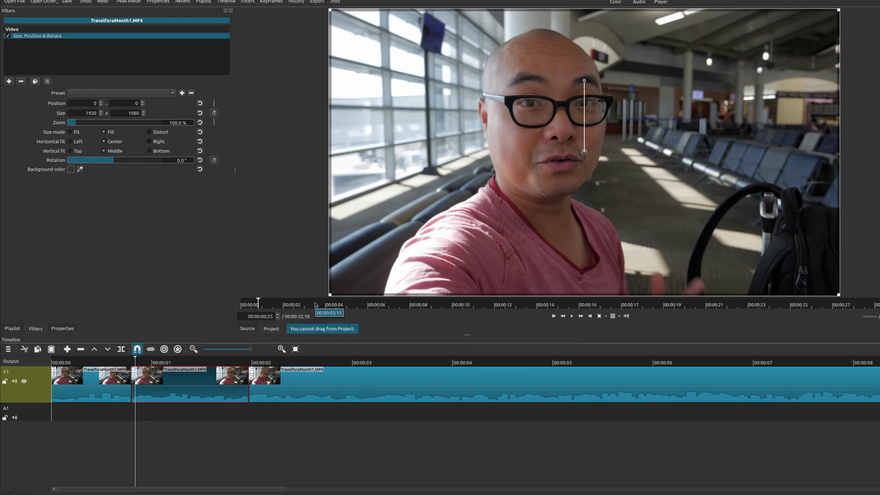
{"action": "left_click_drag", "start_coordinate": [328, 296], "coordinate": [195, 349]}
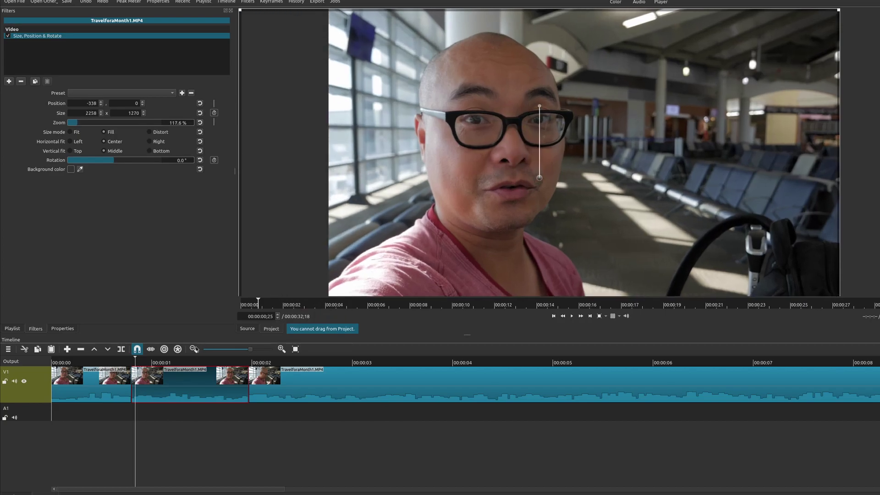
{"action": "left_click_drag", "start_coordinate": [545, 176], "coordinate": [614, 173]}
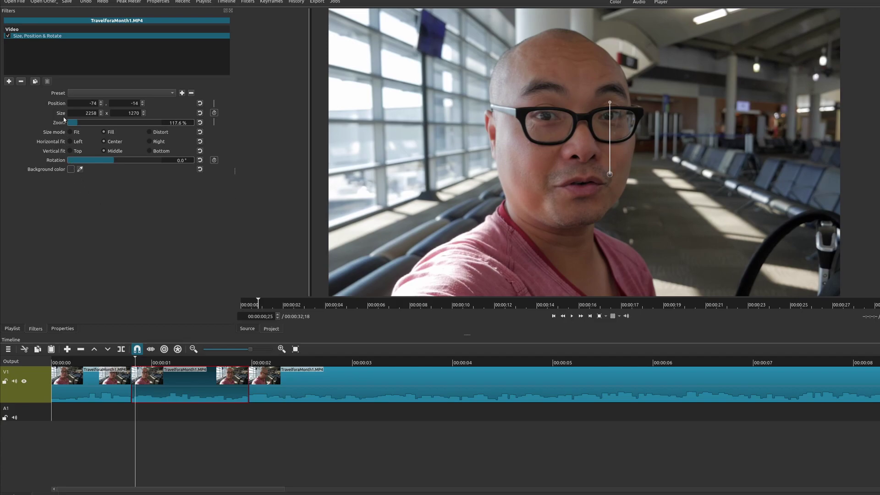
{"action": "mouse_move", "coordinate": [80, 125]}
{"action": "left_mouse_down"}
{"action": "mouse_move", "coordinate": [115, 124]}
{"action": "mouse_move", "coordinate": [80, 124]}
{"action": "left_mouse_up"}
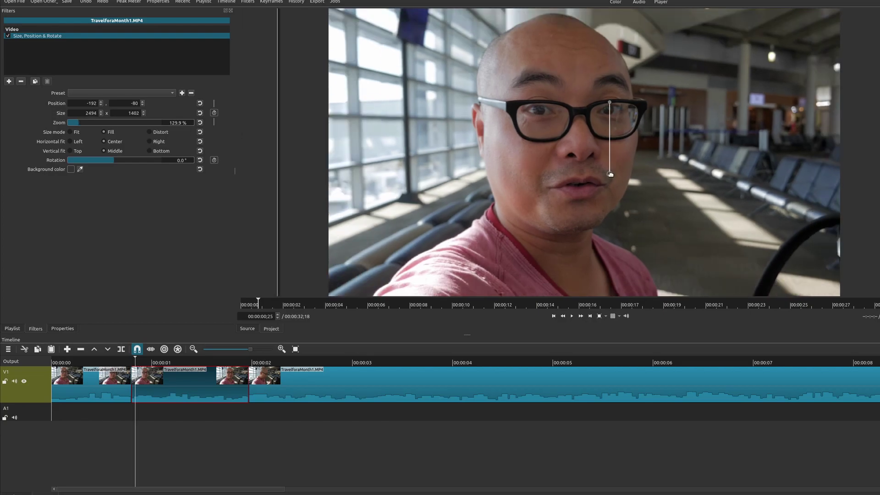
{"action": "left_click_drag", "start_coordinate": [611, 175], "coordinate": [635, 175]}
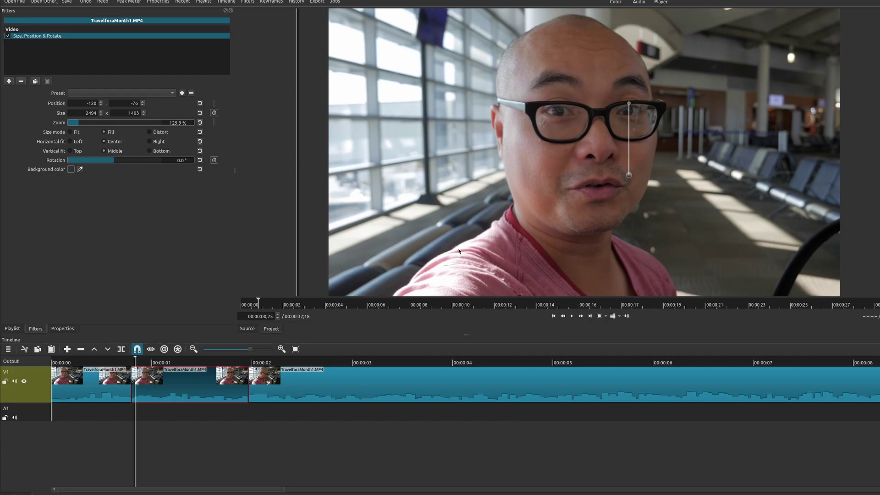
Play the timeline from within the first segment, twice, to check the cut into the zoomed-in segment.
{"action": "left_click", "coordinate": [147, 439]}
{"action": "left_click", "coordinate": [96, 387]}
{"action": "left_click", "coordinate": [105, 359]}
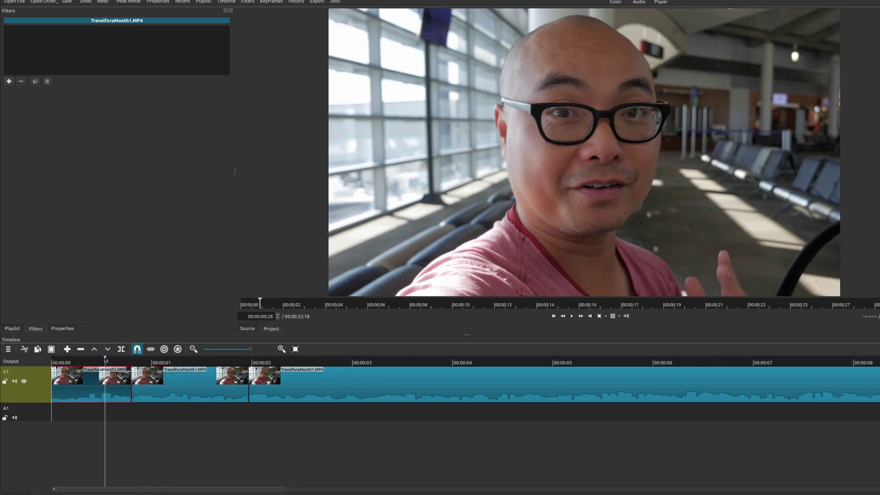
{"action": "key", "text": "space"}
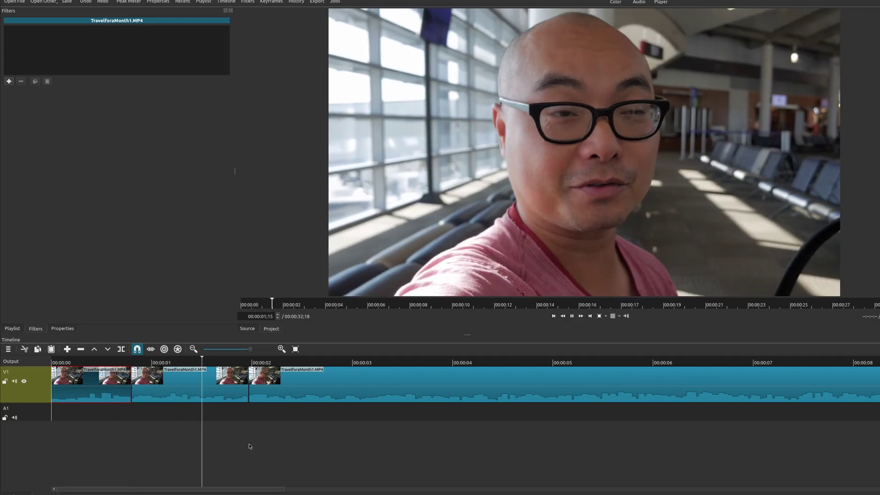
{"action": "key", "text": "space"}
{"action": "left_click", "coordinate": [118, 364]}
{"action": "key", "text": "space"}
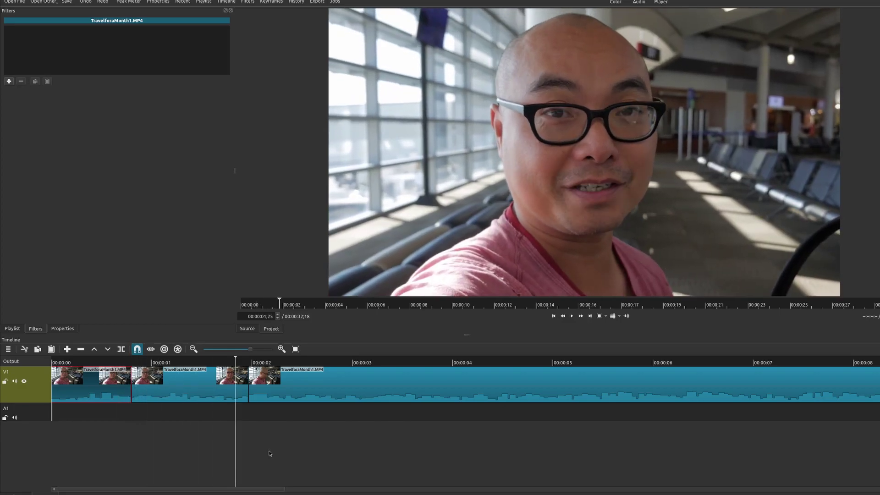
Play across the cut into P1030745.MP4, and detach the audio of that clip and of the TravelforaMonth1.MP4 segment just before it.
{"action": "key", "text": "space"}
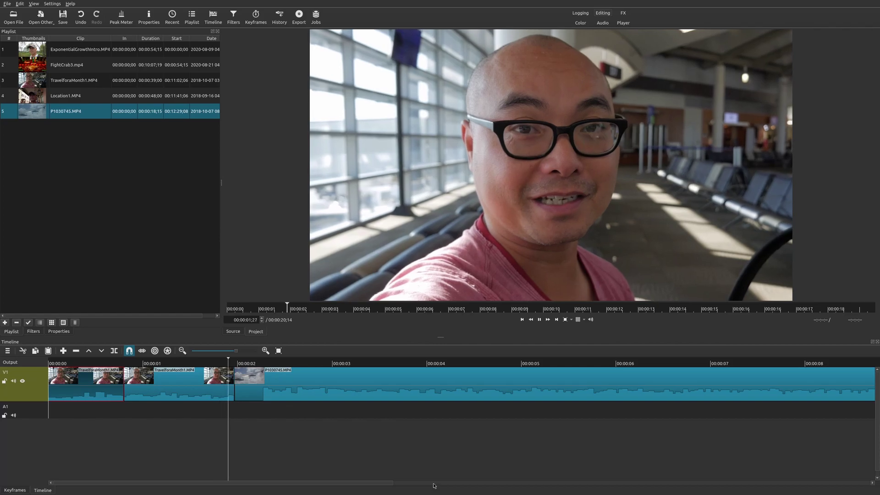
{"action": "key", "text": "space"}
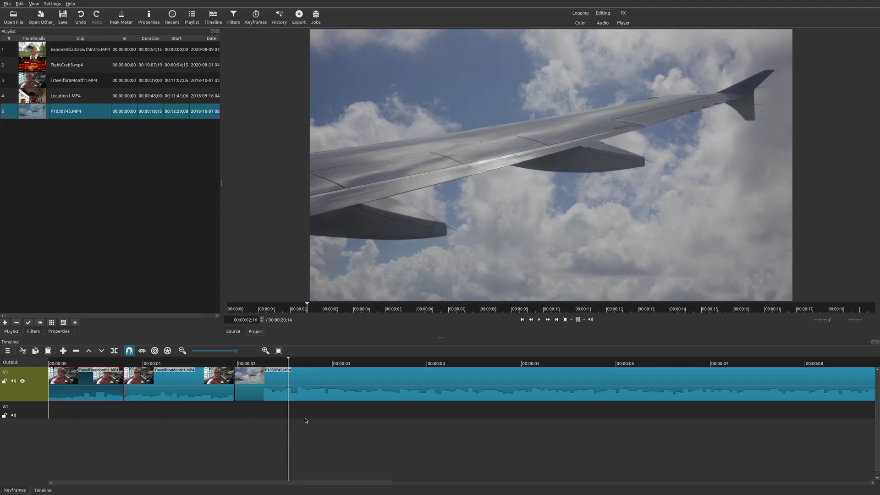
{"action": "left_click", "coordinate": [276, 379]}
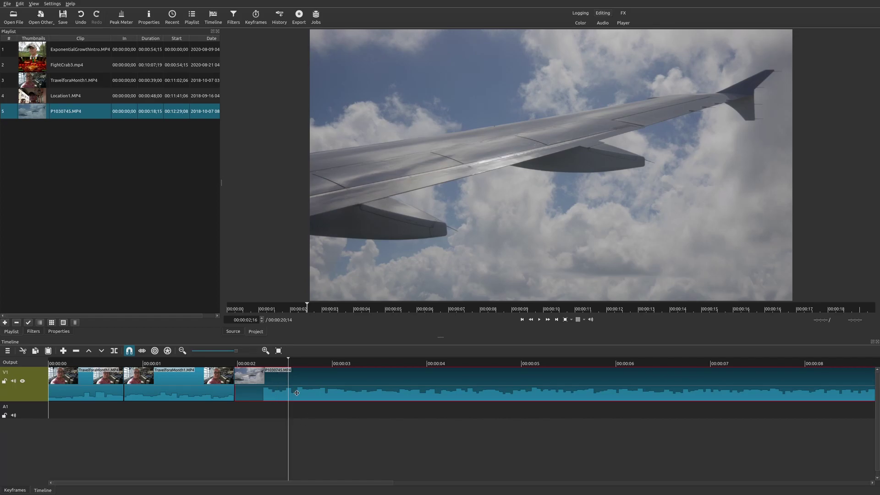
{"action": "right_click", "coordinate": [243, 393]}
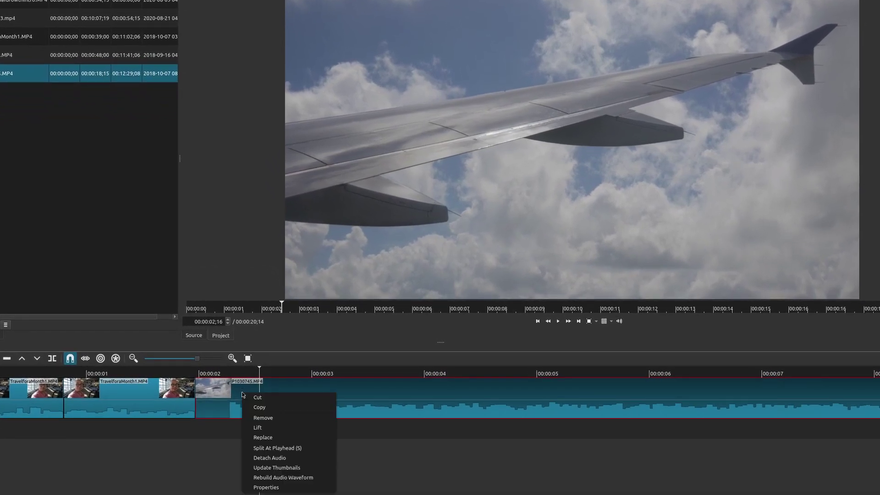
{"action": "left_click", "coordinate": [271, 457]}
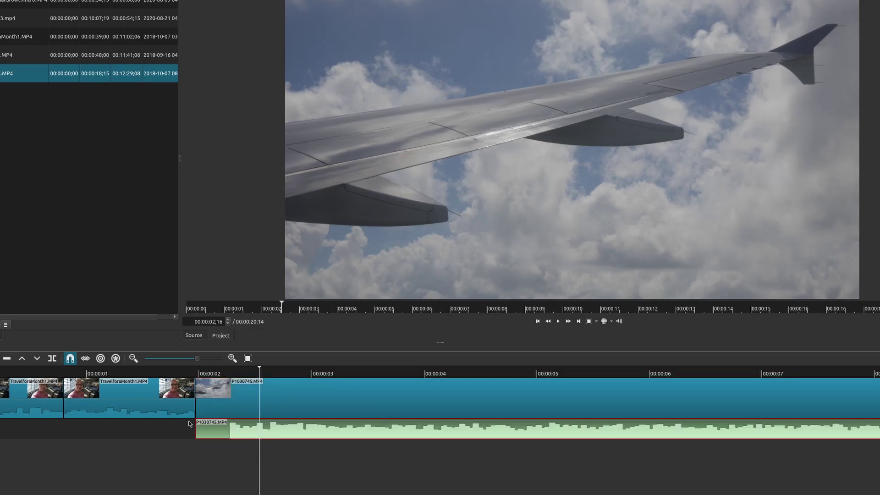
{"action": "left_click", "coordinate": [182, 397]}
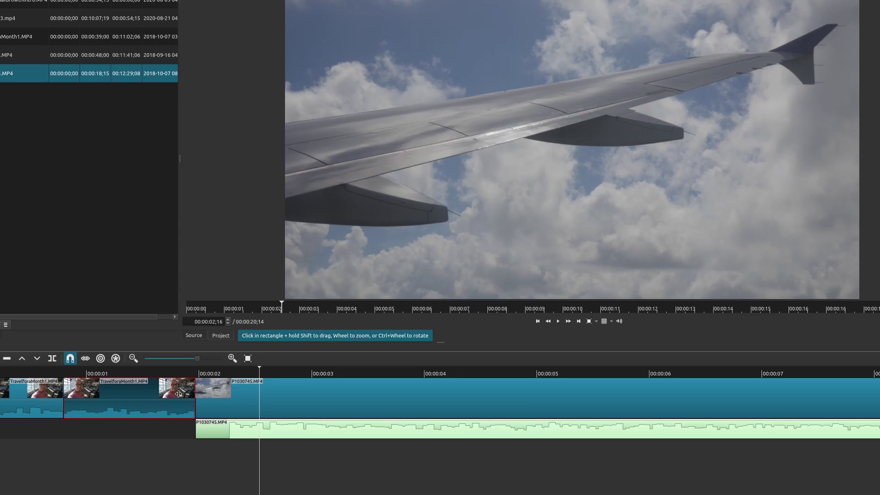
{"action": "right_click", "coordinate": [179, 395]}
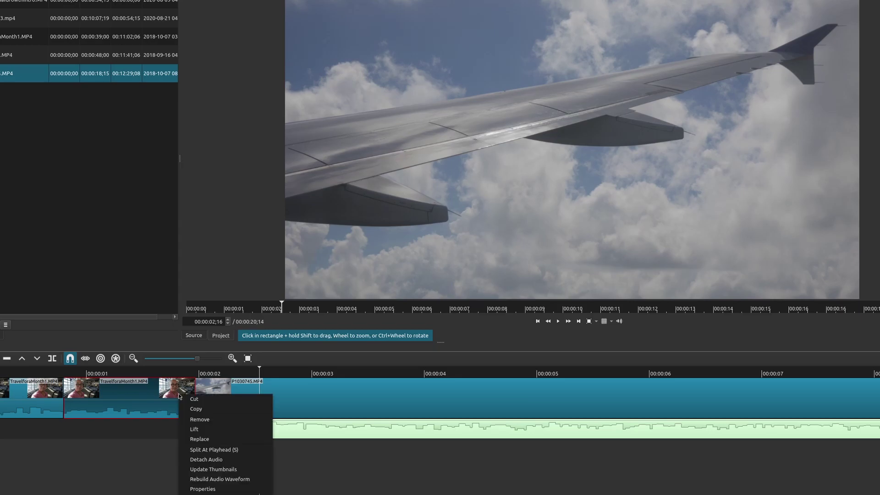
{"action": "left_click", "coordinate": [205, 458]}
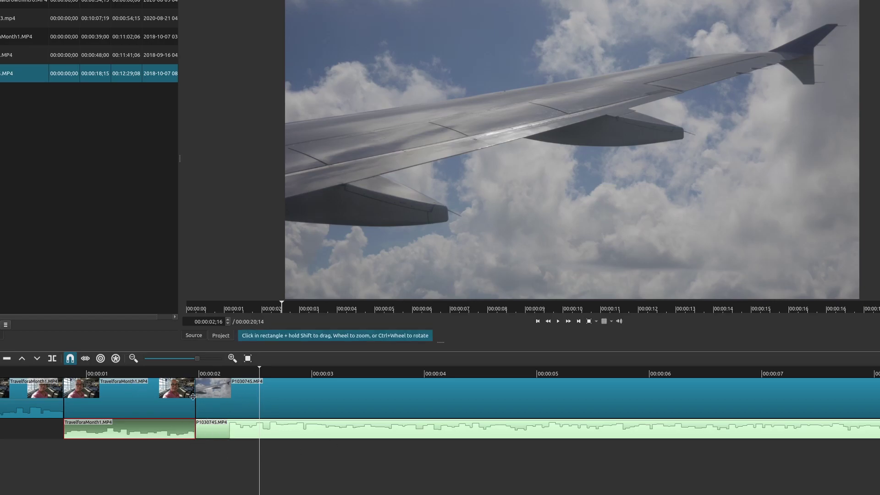
Turn off snapping and shift the P1030745.MP4 video and the TravelforaMonth1.MP4 video segment before it about 4 frames later than their detached audio.
{"action": "left_click", "coordinate": [259, 400]}
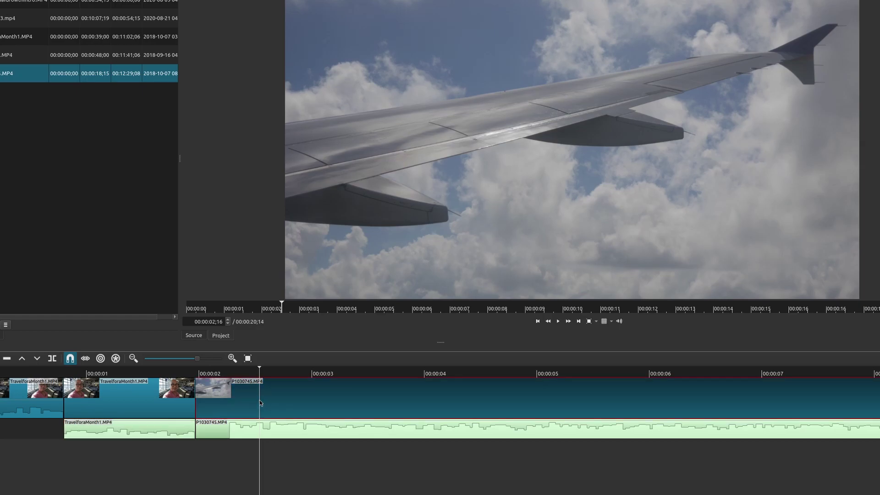
{"action": "left_click", "coordinate": [72, 360]}
{"action": "left_click_drag", "start_coordinate": [231, 392], "coordinate": [251, 398]}
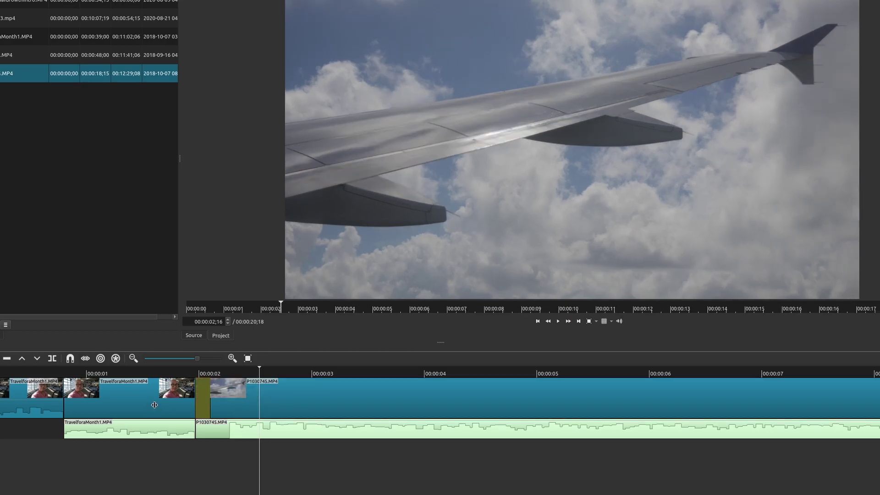
{"action": "left_click_drag", "start_coordinate": [152, 405], "coordinate": [169, 405]}
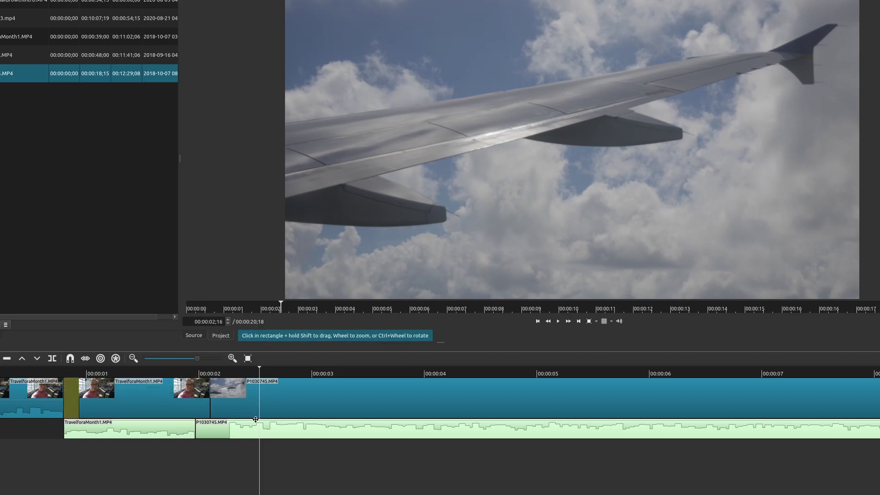
Select the video and detached audio of P1030745.MP4, and play twice across the cut where its audio starts before the picture.
{"action": "left_click", "coordinate": [246, 403]}
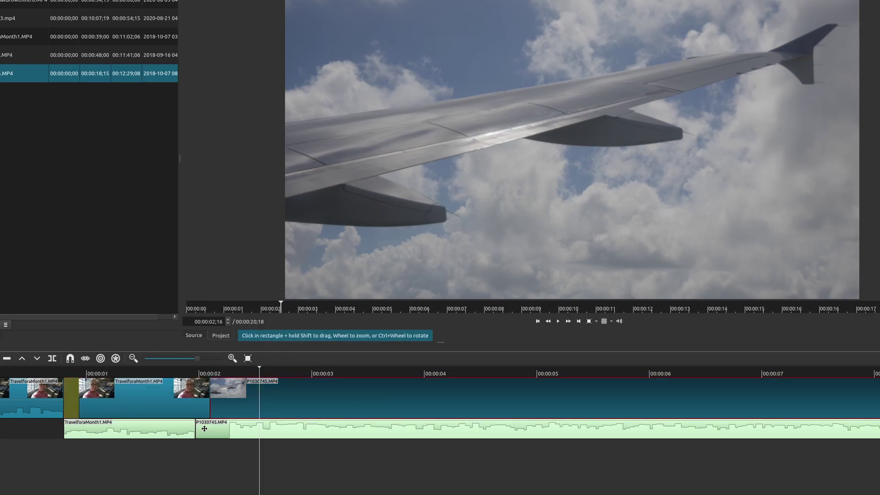
{"action": "left_click", "coordinate": [231, 432]}
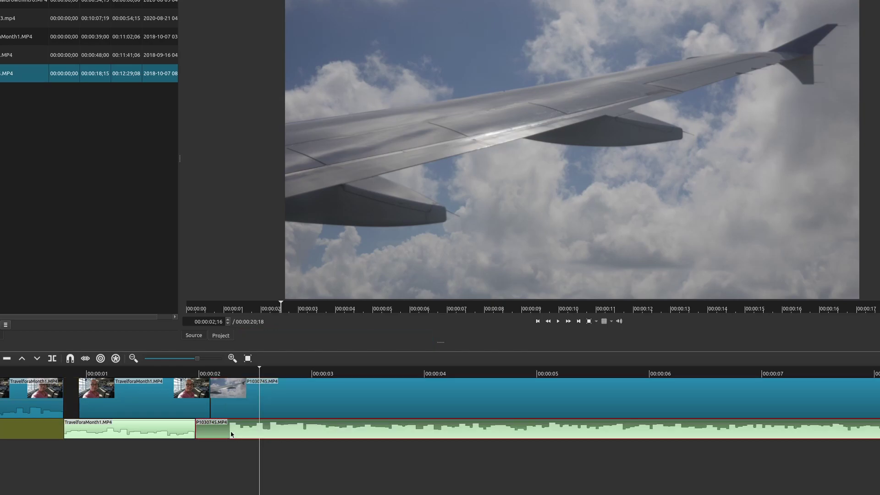
{"action": "left_click", "coordinate": [254, 399], "text": "ctrl"}
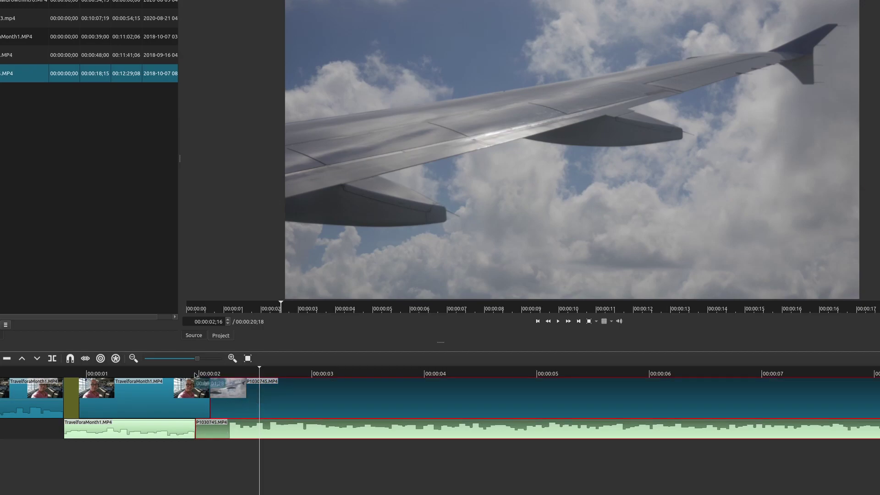
{"action": "left_click", "coordinate": [170, 374]}
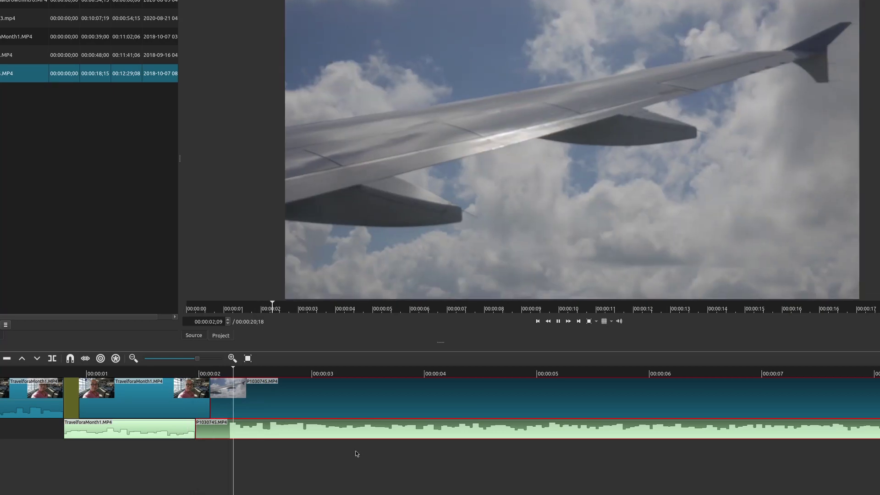
{"action": "key", "text": "space"}
{"action": "left_click", "coordinate": [196, 374]}
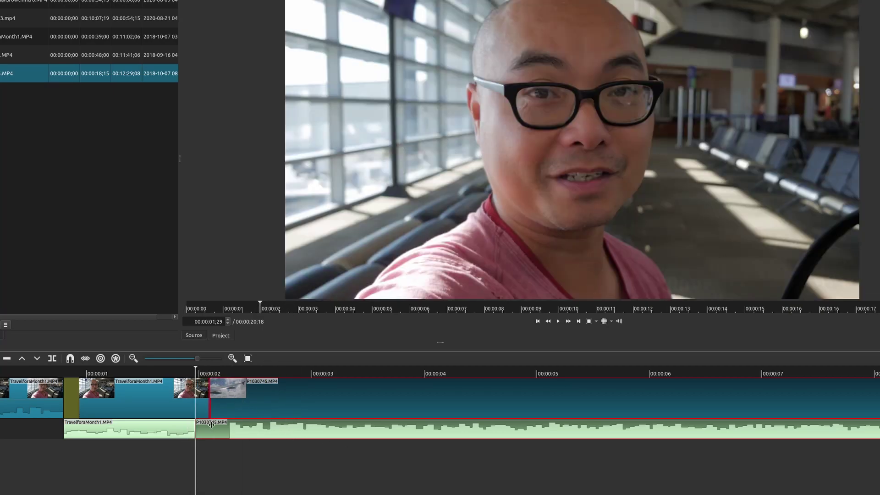
{"action": "key", "text": "space"}
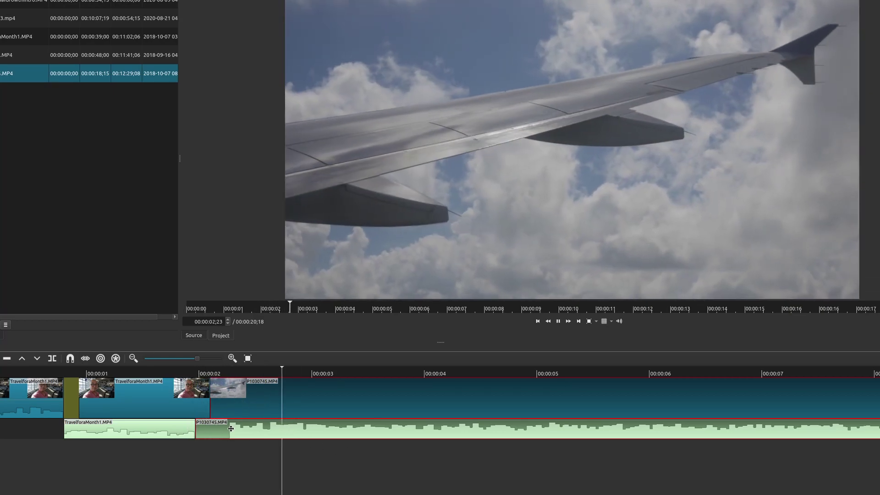
{"action": "key", "text": "space"}
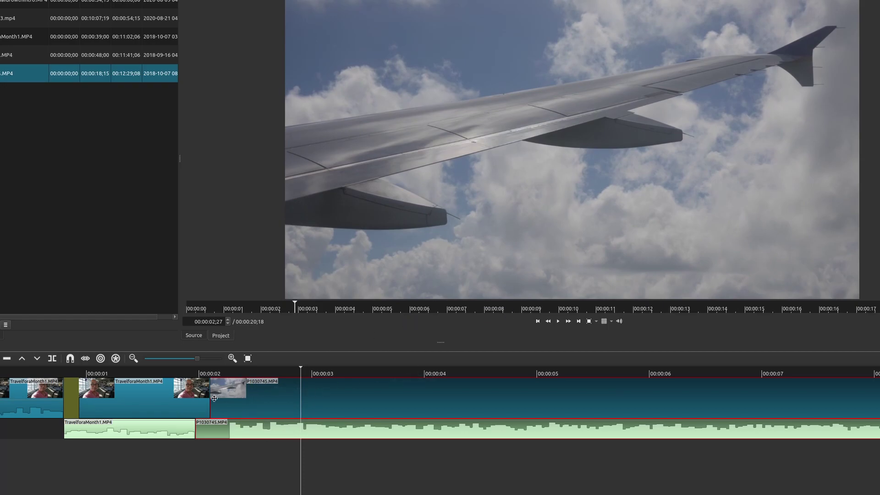
Shift the P1030745.MP4 and preceding TravelforaMonth1.MP4 video segments about 4 more frames later, leaving the audio in place, and play across the cut.
{"action": "mouse_move", "coordinate": [212, 399]}
{"action": "left_mouse_down"}
{"action": "mouse_move", "coordinate": [226, 399]}
{"action": "mouse_move", "coordinate": [185, 400]}
{"action": "mouse_move", "coordinate": [199, 400]}
{"action": "left_mouse_up"}
{"action": "left_click_drag", "start_coordinate": [271, 412], "coordinate": [253, 412]}
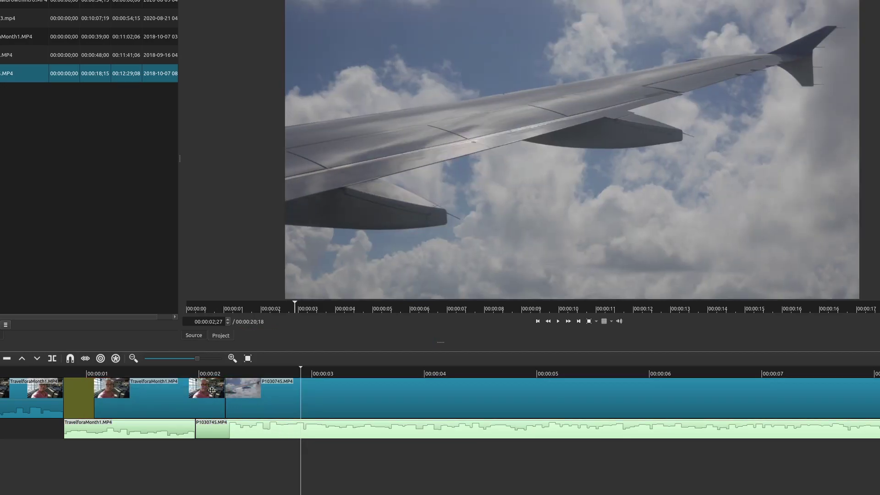
{"action": "left_click", "coordinate": [205, 375]}
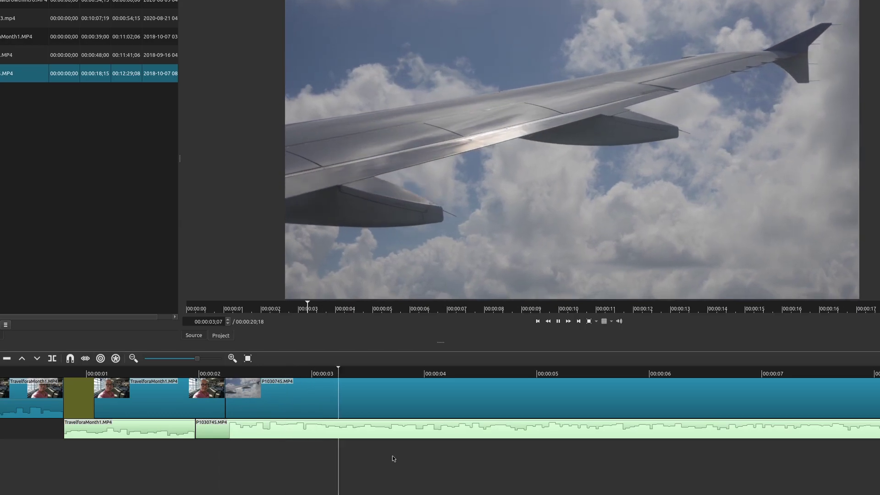
{"action": "key", "text": "space"}
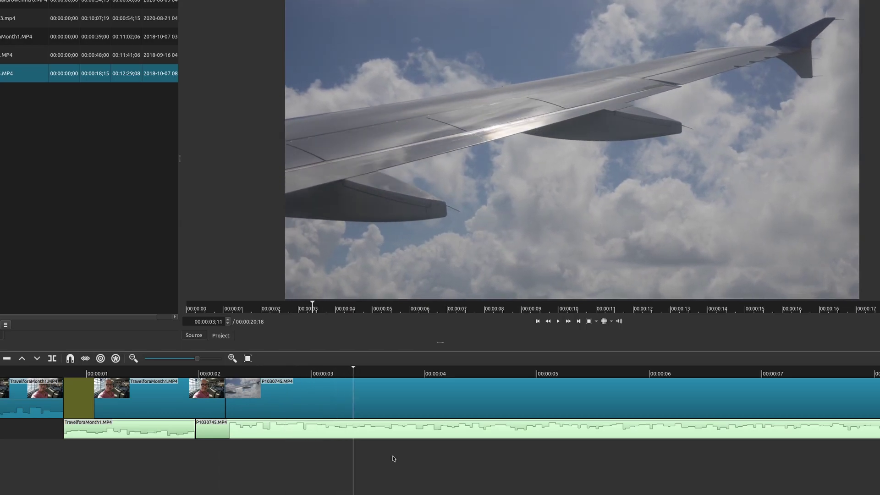
{"action": "left_click", "coordinate": [215, 374]}
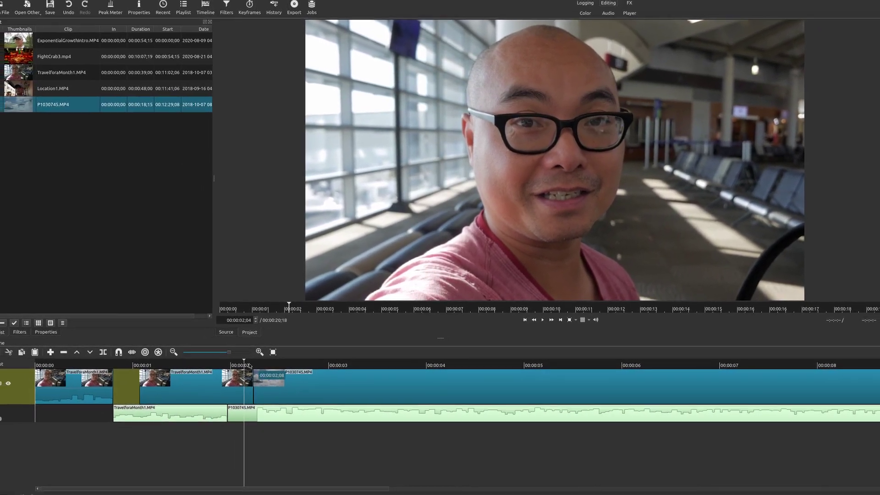
{"action": "key", "text": "space"}
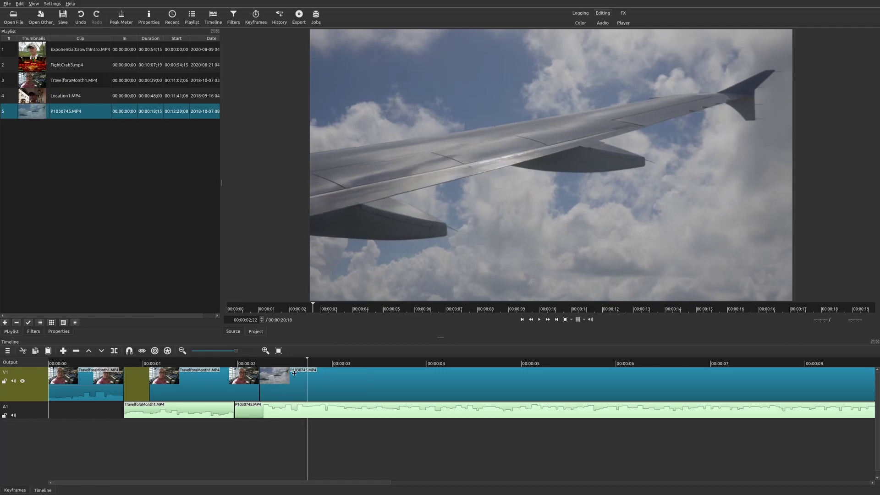
Overlap P1030745.MP4 about 6 frames onto the end of the TravelforaMonth1.MP4 video to create a dissolve transition, and view its properties.
{"action": "left_click", "coordinate": [247, 375]}
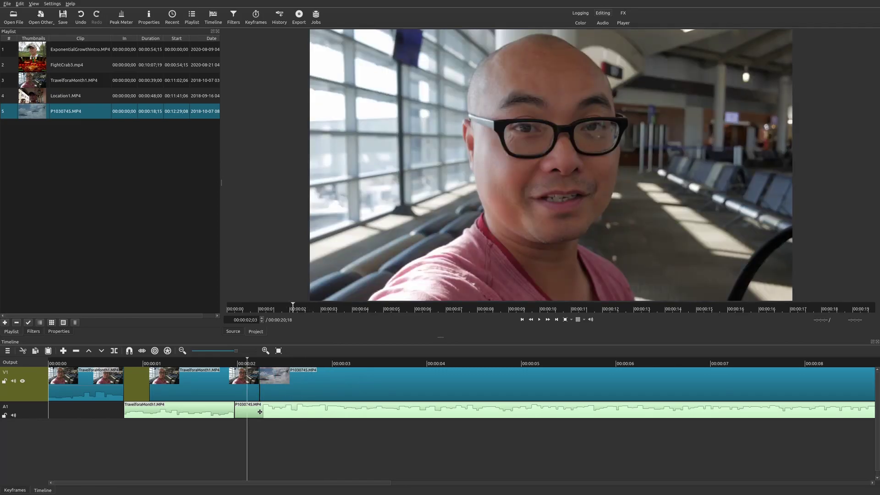
{"action": "left_click_drag", "start_coordinate": [368, 385], "coordinate": [347, 386]}
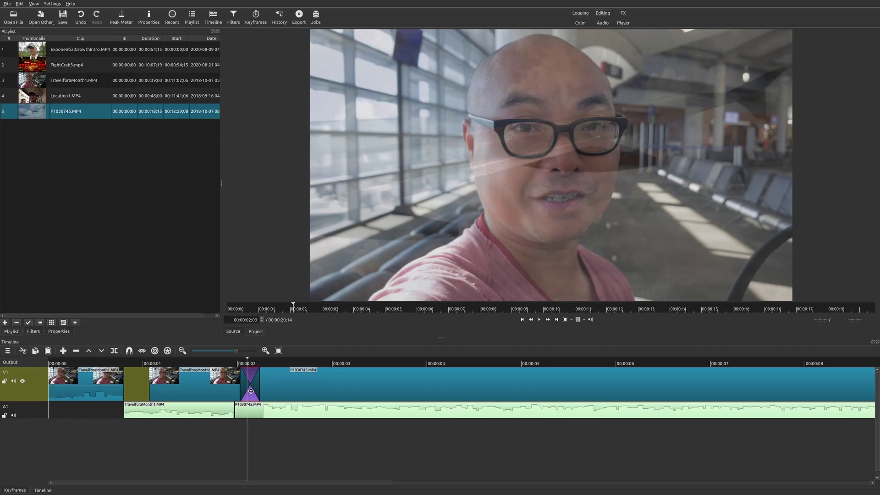
{"action": "left_click", "coordinate": [70, 331]}
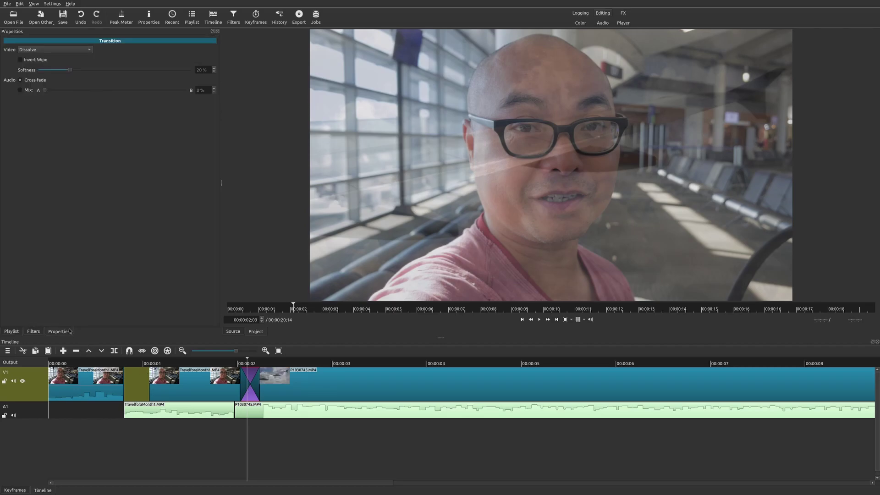
{"action": "left_click", "coordinate": [63, 50]}
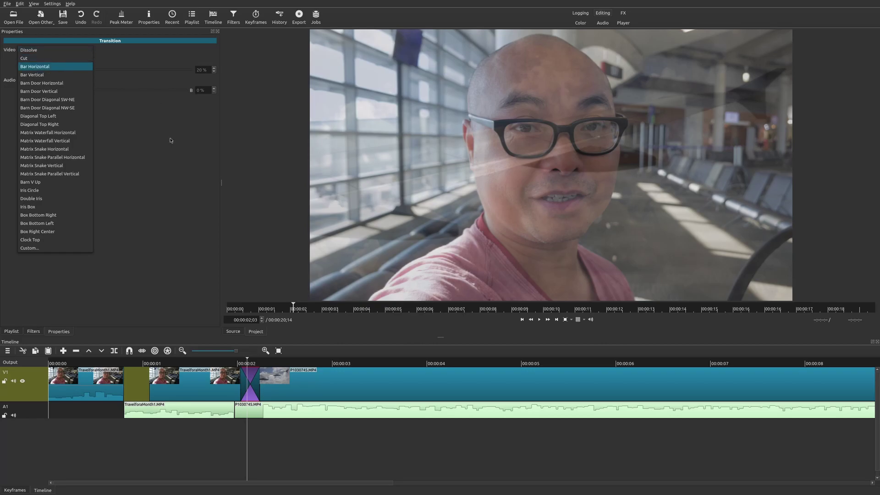
{"action": "left_click", "coordinate": [172, 140]}
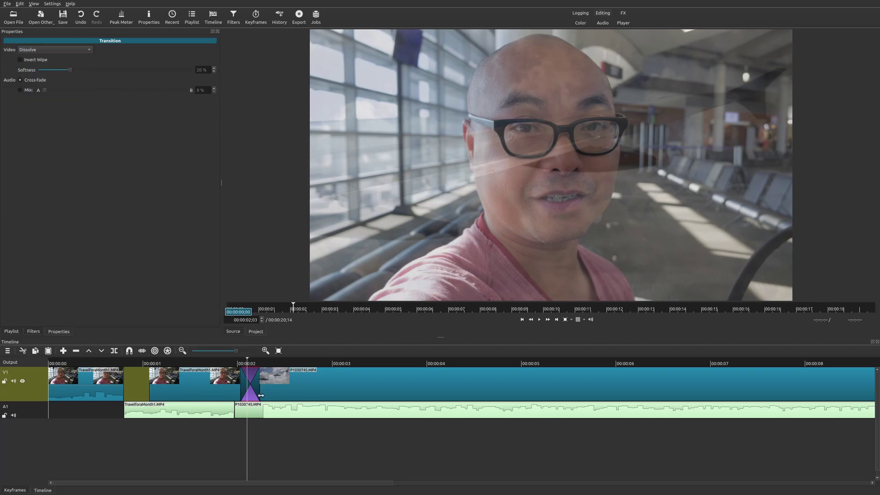
Play across the dissolve, and set the transition's video type to Matrix Waterfall Vertical.
{"action": "left_click", "coordinate": [229, 363]}
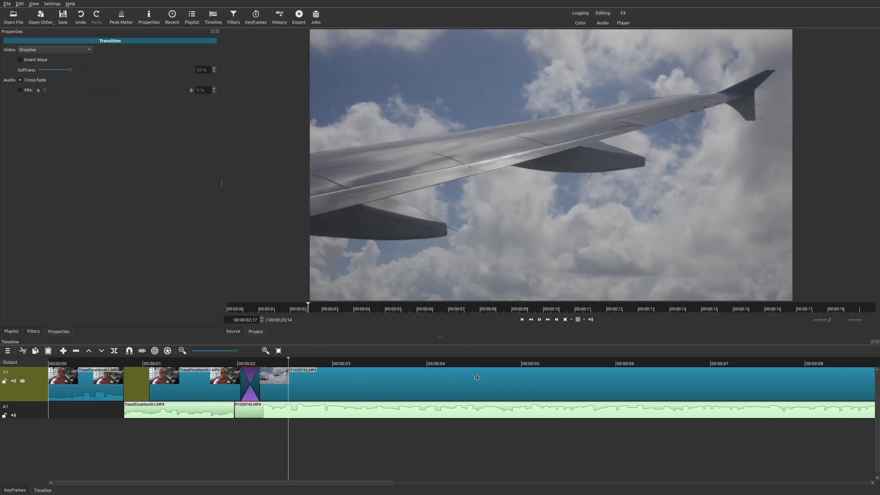
{"action": "key", "text": "space"}
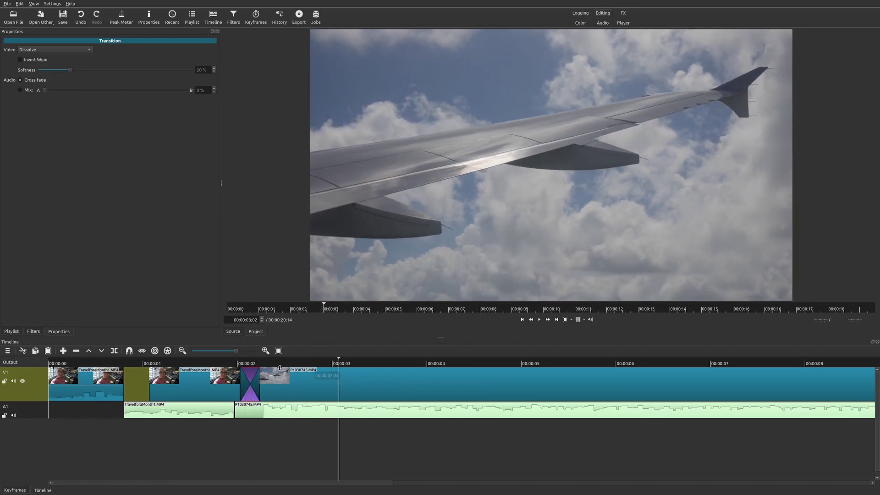
{"action": "left_click", "coordinate": [251, 365]}
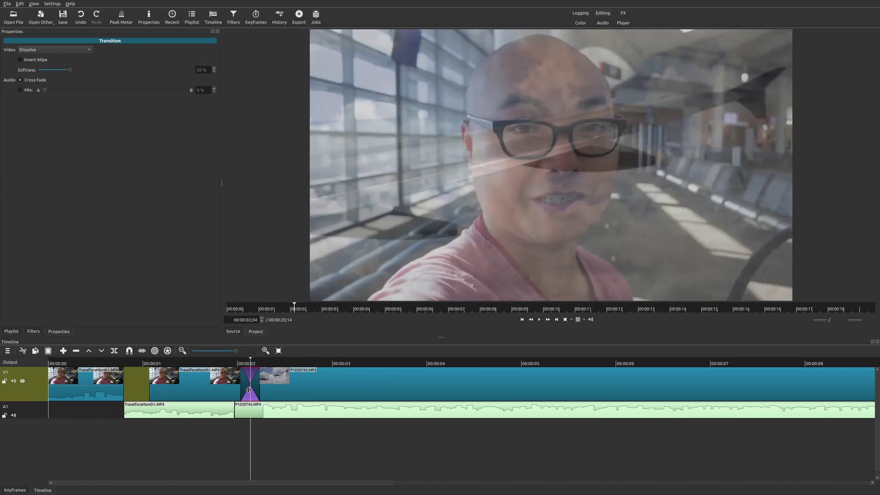
{"action": "left_click", "coordinate": [62, 50]}
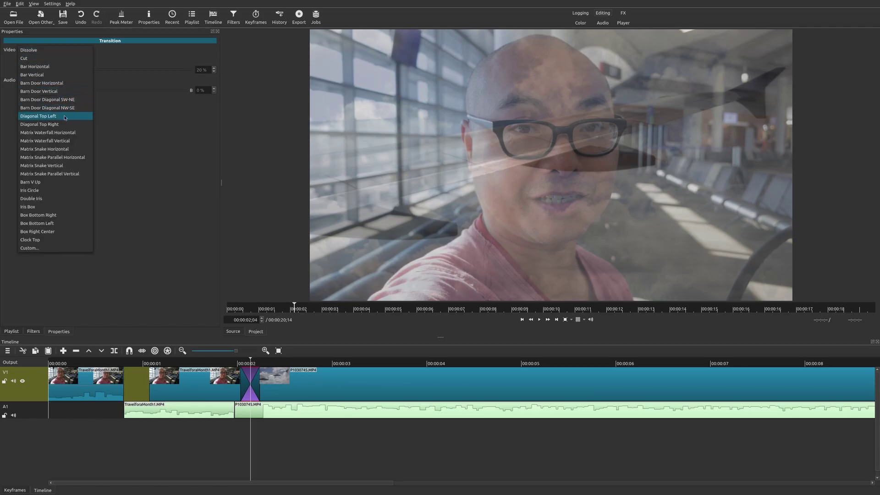
{"action": "left_click", "coordinate": [76, 142]}
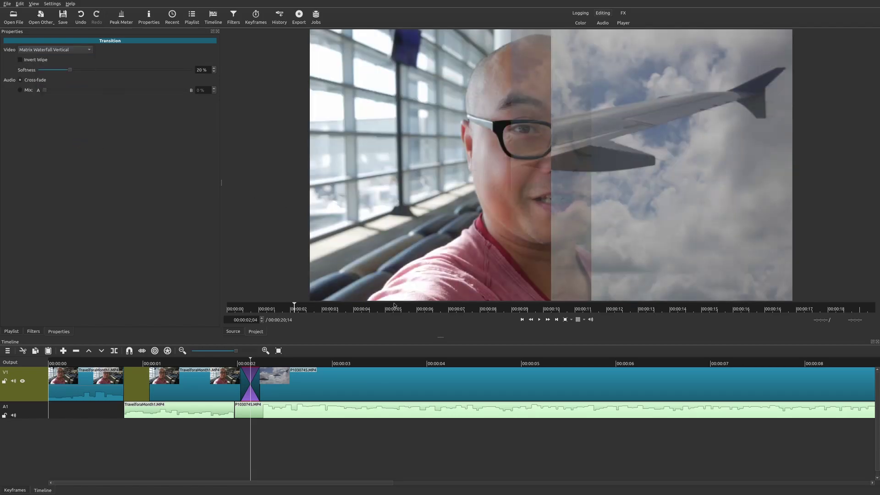
Step back to before the Matrix Waterfall Vertical transition and play through it into the P1030745.MP4 clip.
{"action": "key", "text": "Left"}
{"action": "key", "text": "Left"}
{"action": "key", "text": "Left"}
{"action": "key", "text": "Left"}
{"action": "key", "text": "Left"}
{"action": "key", "text": "Left"}
{"action": "key", "text": "Left"}
{"action": "key", "text": "Left"}
{"action": "key", "text": "space"}
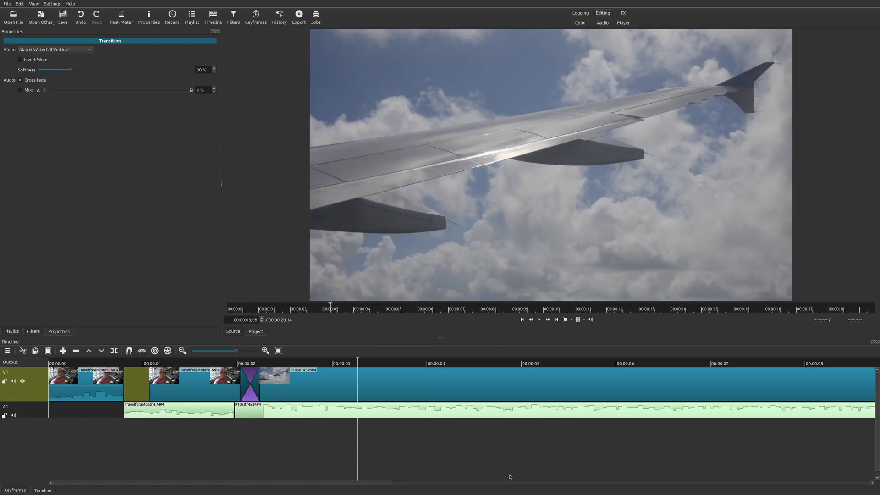
{"action": "key", "text": "space"}
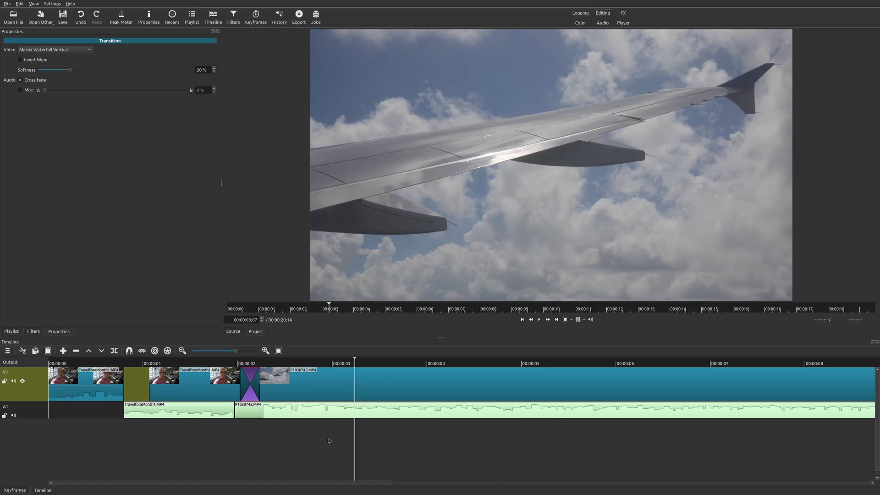
{"action": "left_click", "coordinate": [270, 377]}
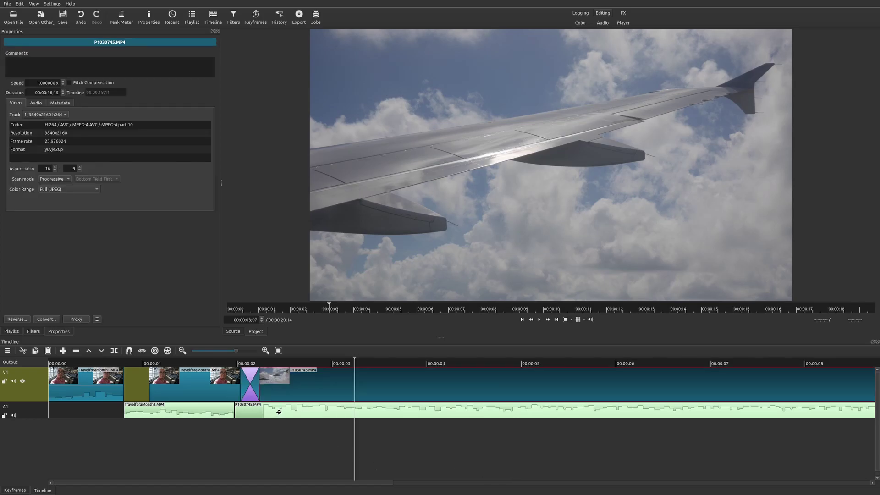
{"action": "left_click", "coordinate": [246, 413]}
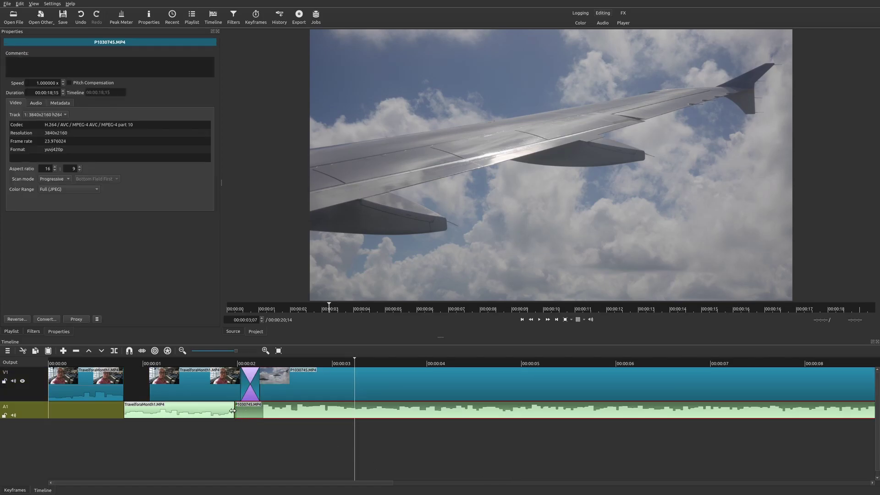
{"action": "left_click", "coordinate": [316, 385]}
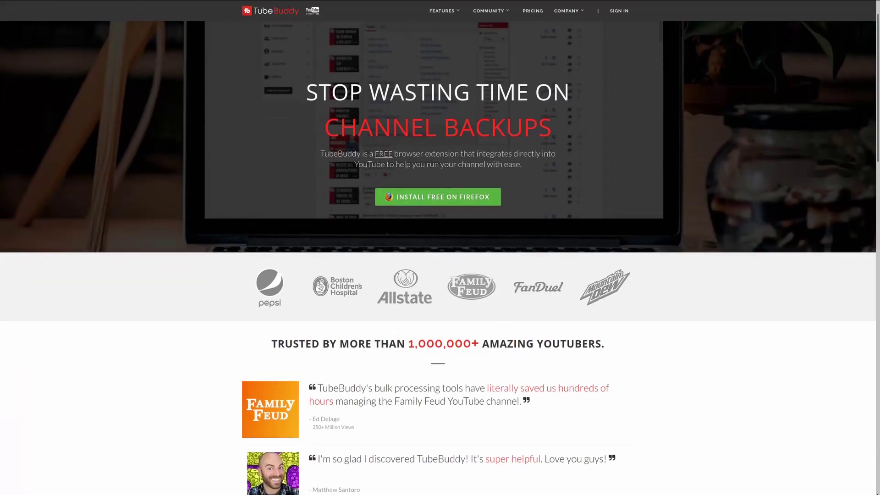
Switch to the TubeBuddy website and look through its home page's testimonials and the section on working within YouTube.
{"action": "scroll", "coordinate": [440, 257], "scroll_direction": "down", "scroll_amount": 3}
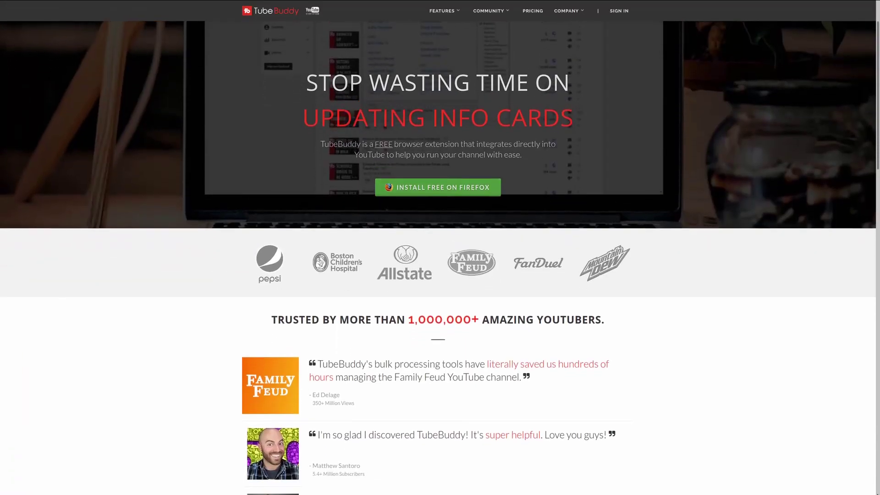
{"action": "scroll", "coordinate": [441, 257], "scroll_direction": "down", "scroll_amount": 3}
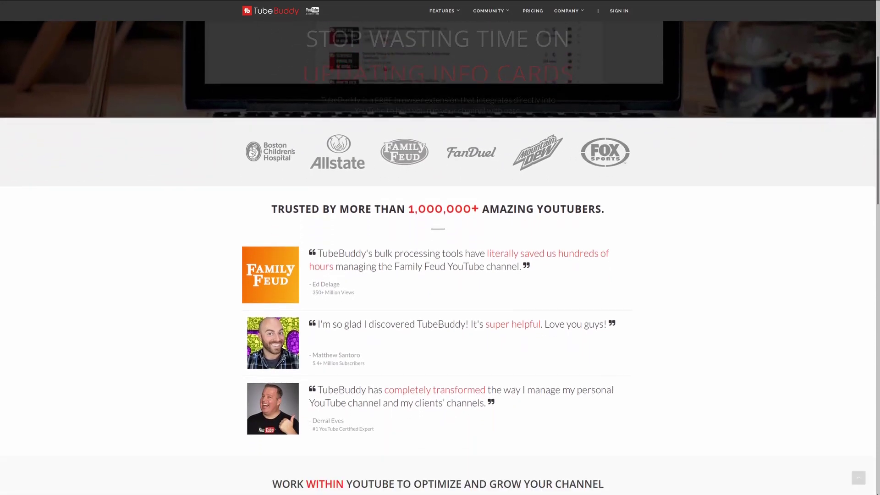
{"action": "scroll", "coordinate": [440, 257], "scroll_direction": "down", "scroll_amount": 2}
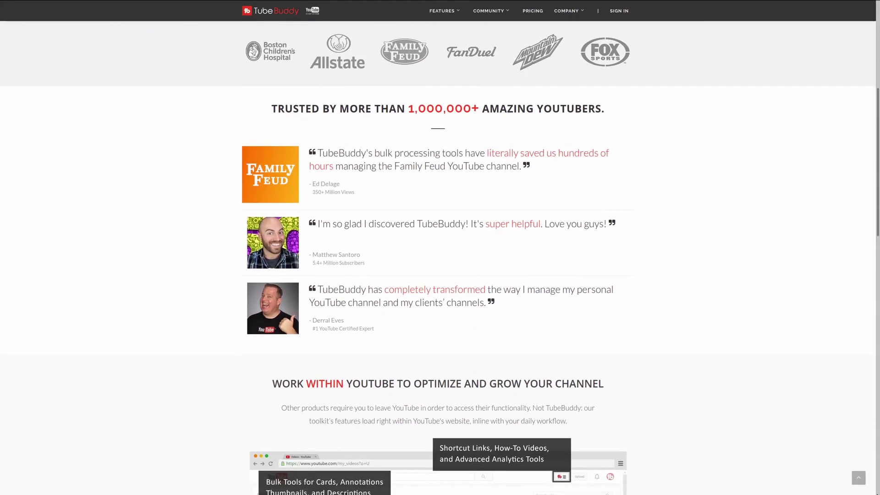
{"action": "scroll", "coordinate": [440, 257], "scroll_direction": "down", "scroll_amount": 3}
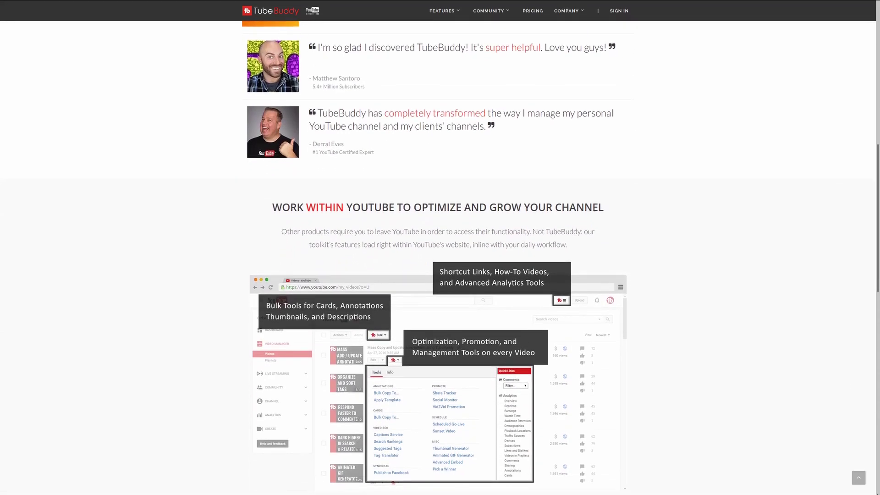
{"action": "scroll", "coordinate": [440, 257], "scroll_direction": "up", "scroll_amount": 2}
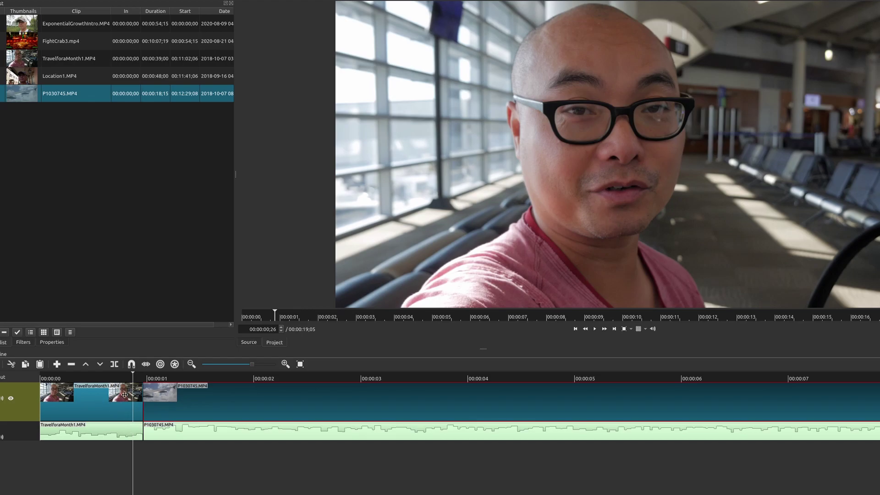
Trim about 4 frames off the end of the TravelforaMonth1.MP4 video only, and move the P1030745.MP4 video back to close the gap.
{"action": "left_click", "coordinate": [125, 394]}
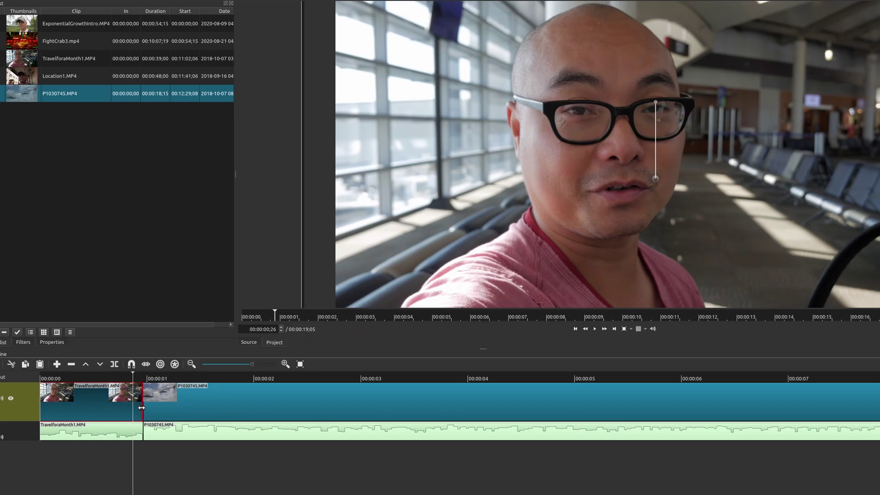
{"action": "left_click_drag", "start_coordinate": [144, 409], "coordinate": [129, 408]}
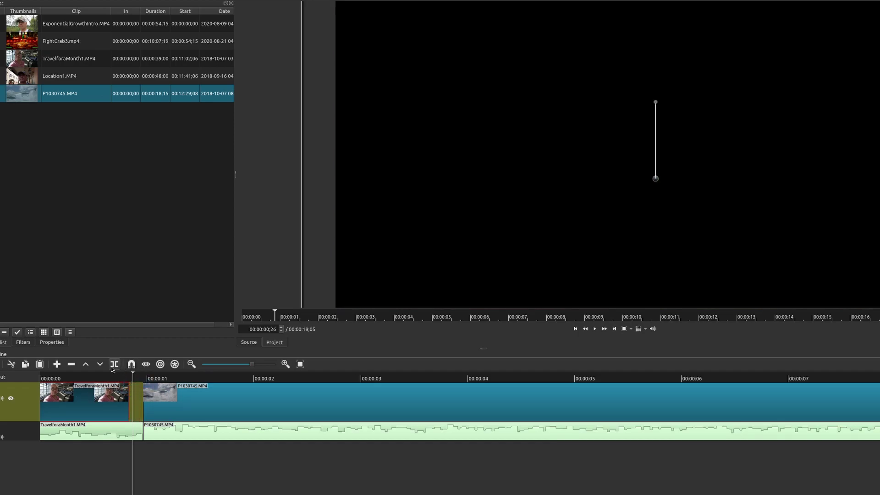
{"action": "left_click", "coordinate": [130, 377]}
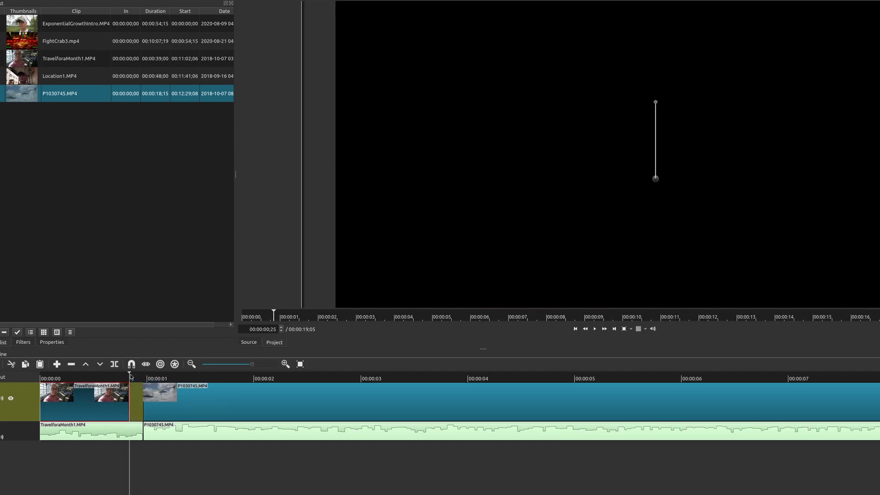
{"action": "left_click_drag", "start_coordinate": [734, 406], "coordinate": [717, 408]}
Compare the video and audio cut points, and play across the offset cut from TravelforaMonth1.MP4 into P1030745.MP4.
{"action": "left_click", "coordinate": [117, 377]}
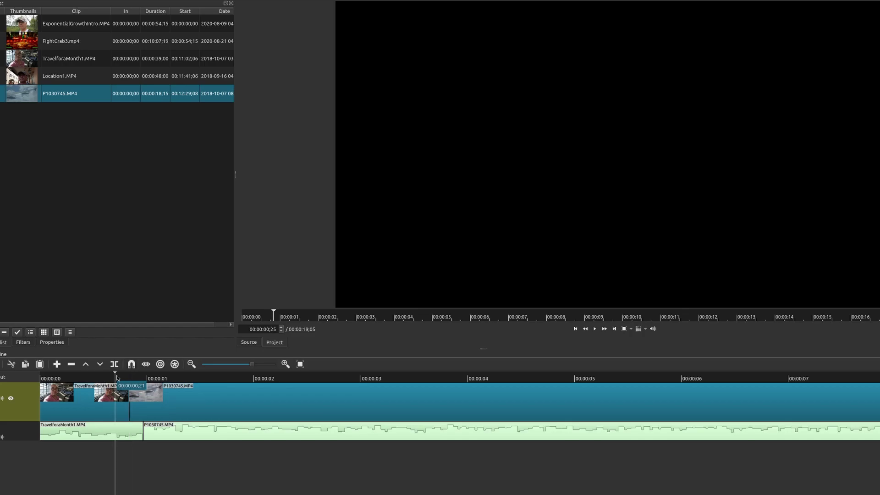
{"action": "left_click", "coordinate": [118, 411]}
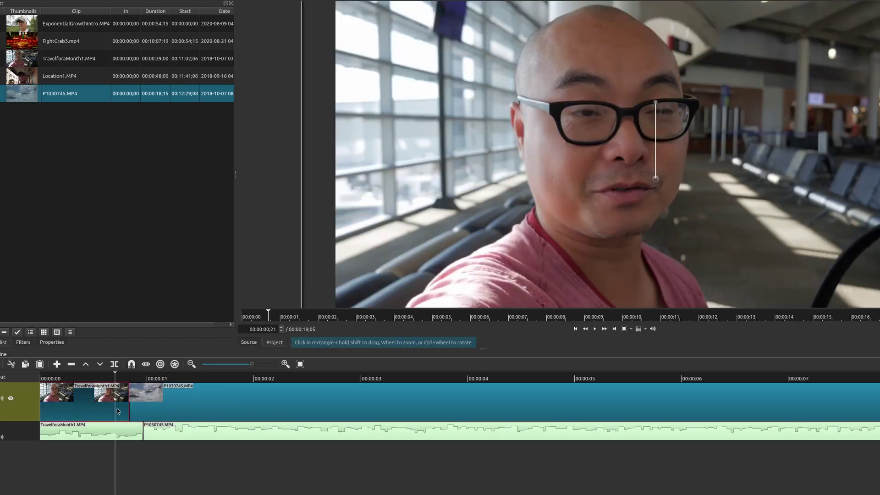
{"action": "left_click", "coordinate": [124, 433]}
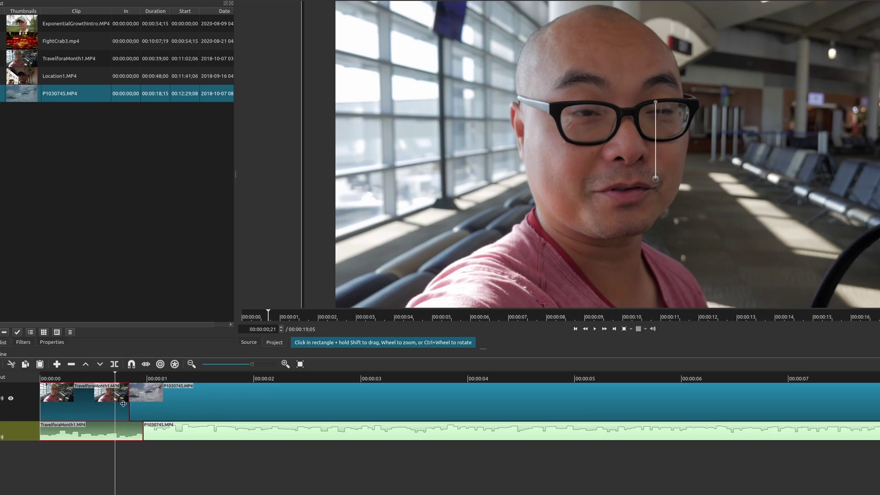
{"action": "left_click", "coordinate": [104, 379]}
{"action": "key", "text": "space"}
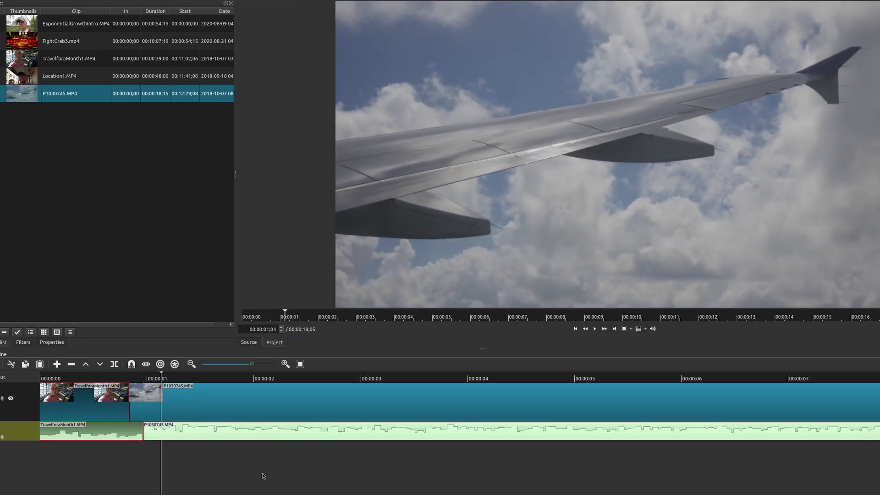
{"action": "key", "text": "space"}
{"action": "left_click", "coordinate": [137, 379]}
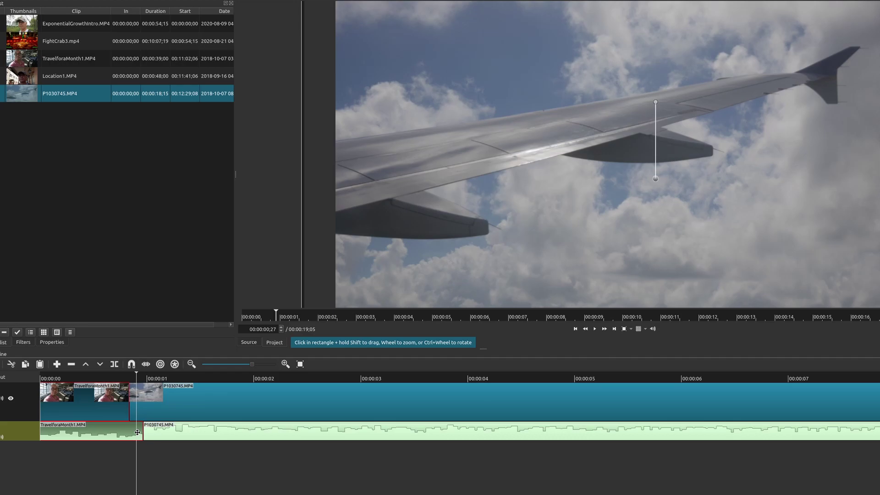
Overlap the P1030745.MP4 video 7 frames onto the trimmed TravelforaMonth1.MP4 video as a dissolve, and inspect the transition's properties.
{"action": "left_click", "coordinate": [332, 403]}
{"action": "left_click_drag", "start_coordinate": [338, 403], "coordinate": [308, 398]}
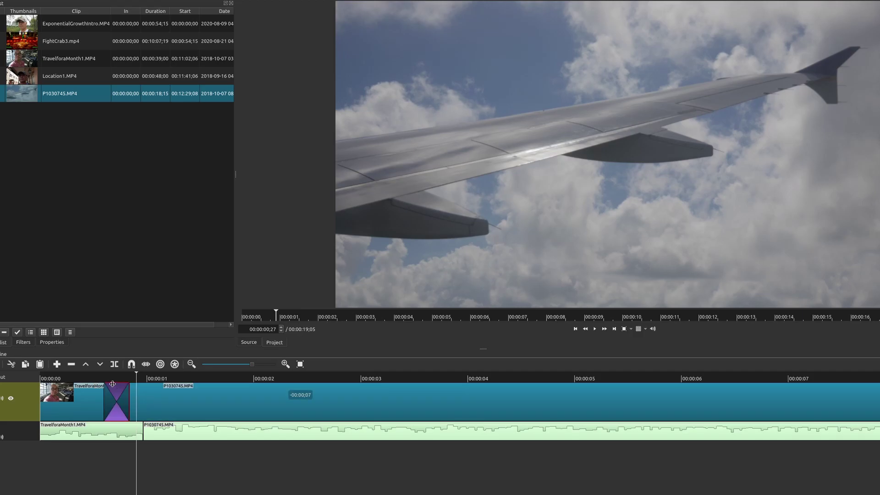
{"action": "left_click", "coordinate": [121, 378]}
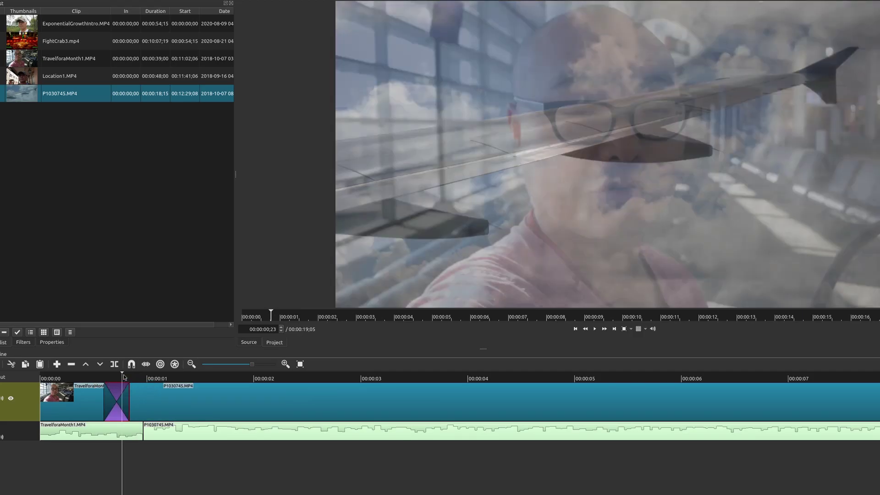
{"action": "left_click", "coordinate": [58, 343]}
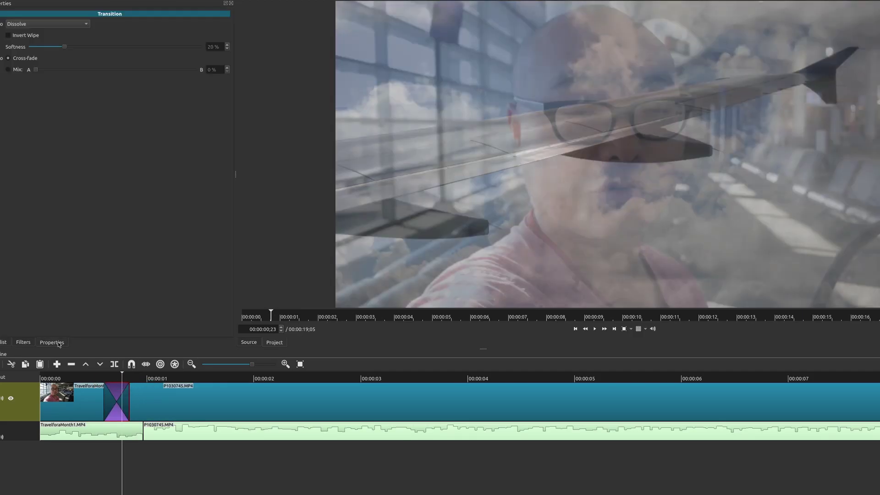
{"action": "left_click", "coordinate": [48, 26]}
{"action": "left_click", "coordinate": [182, 197]}
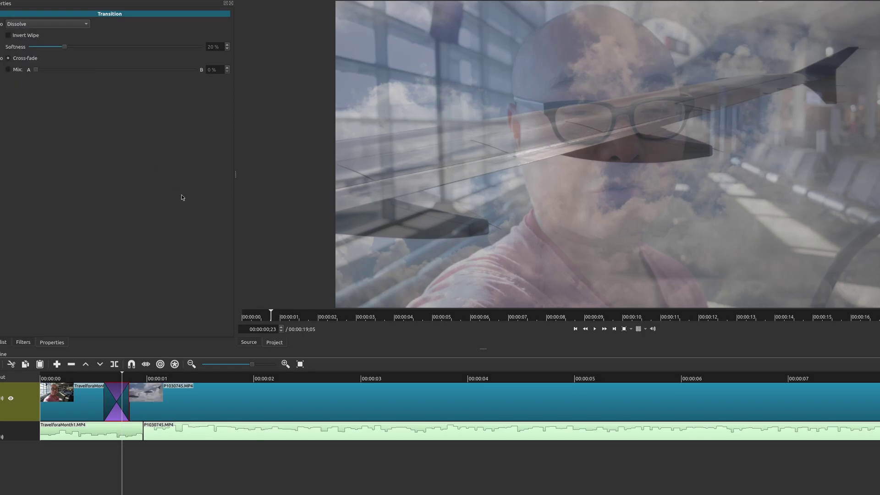
Add short fades where the two detached audio clips meet, and overlap the P1030745.MP4 audio about 4 frames to create an audio crossfade.
{"action": "left_click", "coordinate": [137, 435]}
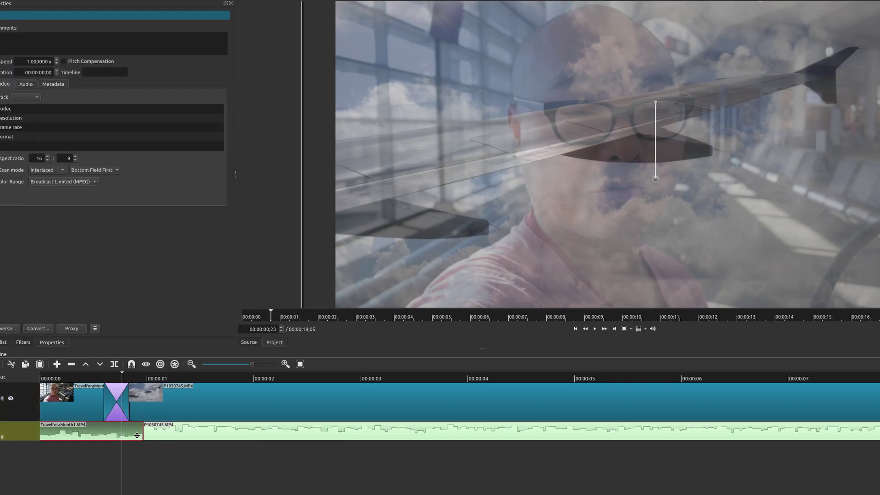
{"action": "left_click", "coordinate": [140, 379]}
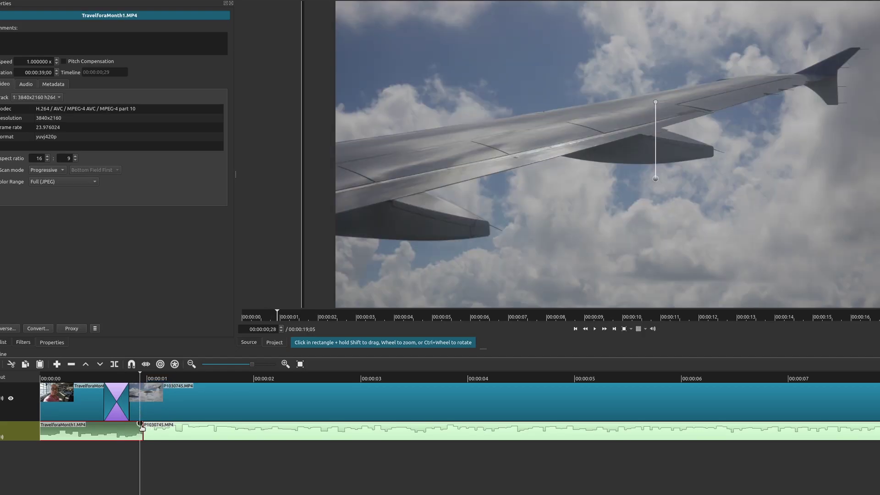
{"action": "left_click_drag", "start_coordinate": [140, 424], "coordinate": [133, 425]}
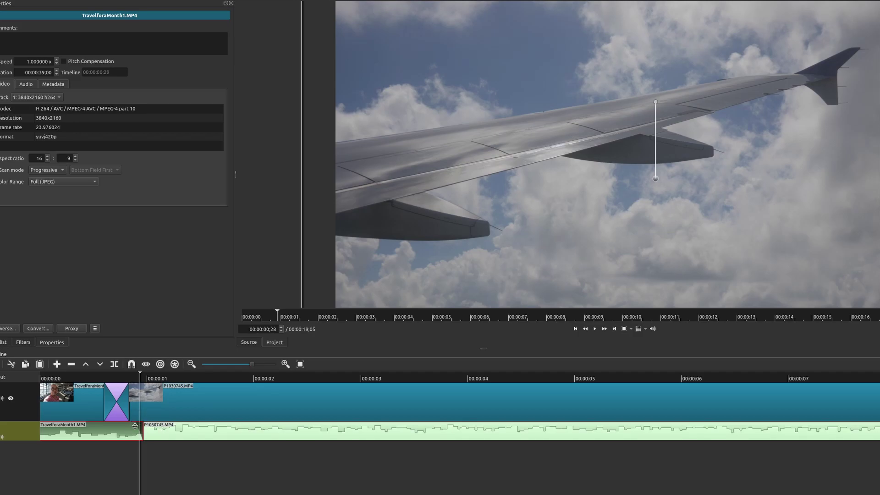
{"action": "mouse_move", "coordinate": [147, 422]}
{"action": "left_mouse_down"}
{"action": "mouse_move", "coordinate": [156, 424]}
{"action": "mouse_move", "coordinate": [147, 423]}
{"action": "left_mouse_up"}
{"action": "left_click_drag", "start_coordinate": [465, 433], "coordinate": [447, 429]}
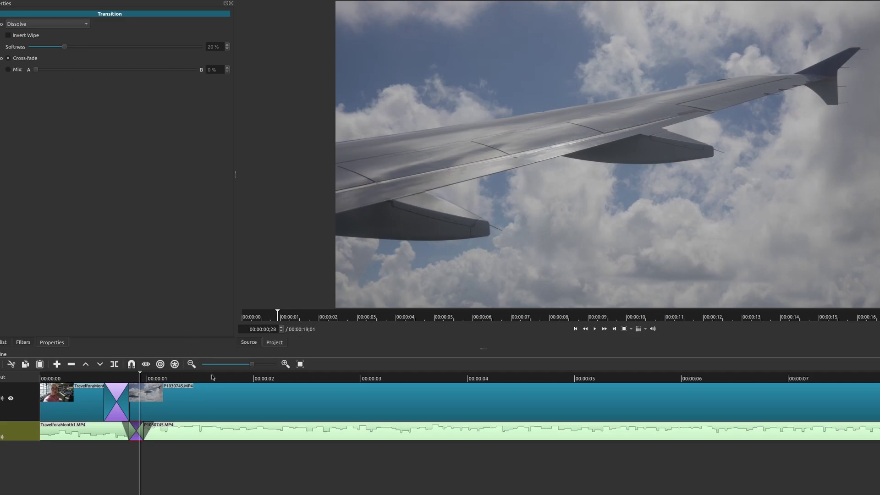
{"action": "mouse_move", "coordinate": [132, 384]}
{"action": "left_mouse_down"}
{"action": "mouse_move", "coordinate": [180, 391]}
{"action": "mouse_move", "coordinate": [131, 389]}
{"action": "left_mouse_up"}
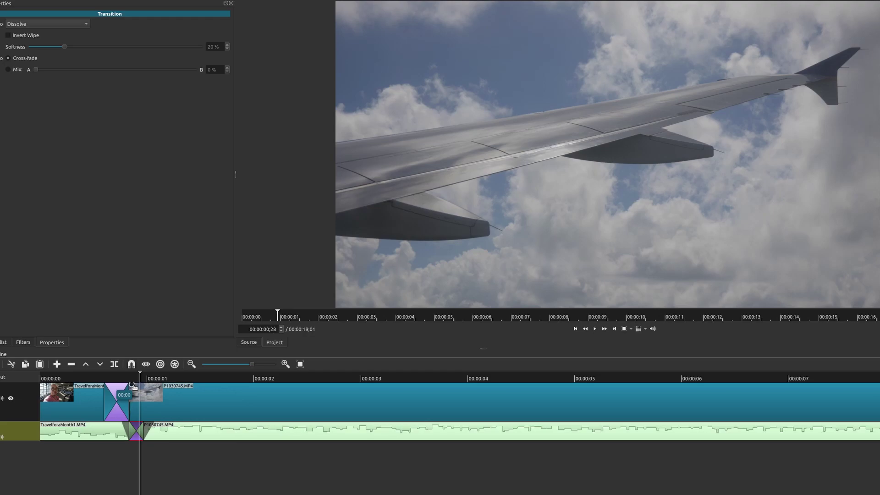